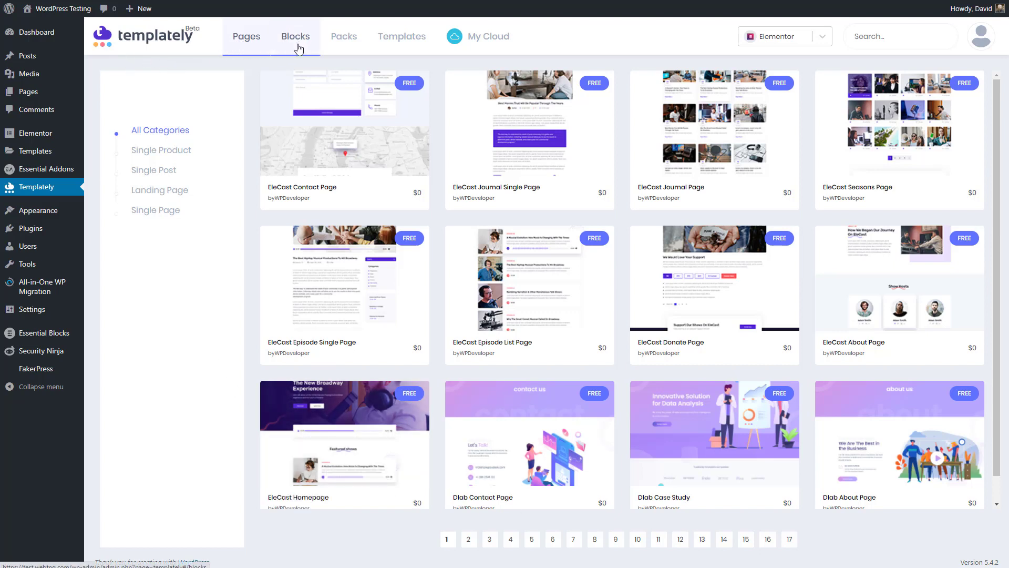
Switch to Packs and open the Dlab Digital Agency Website Template pack to see its eight pages.
click(340, 38)
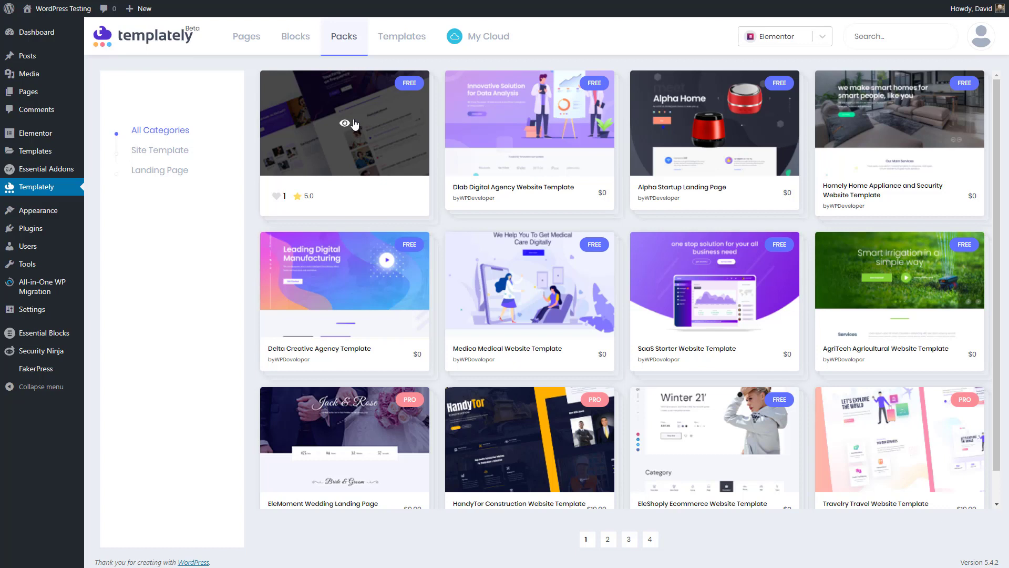
click(530, 126)
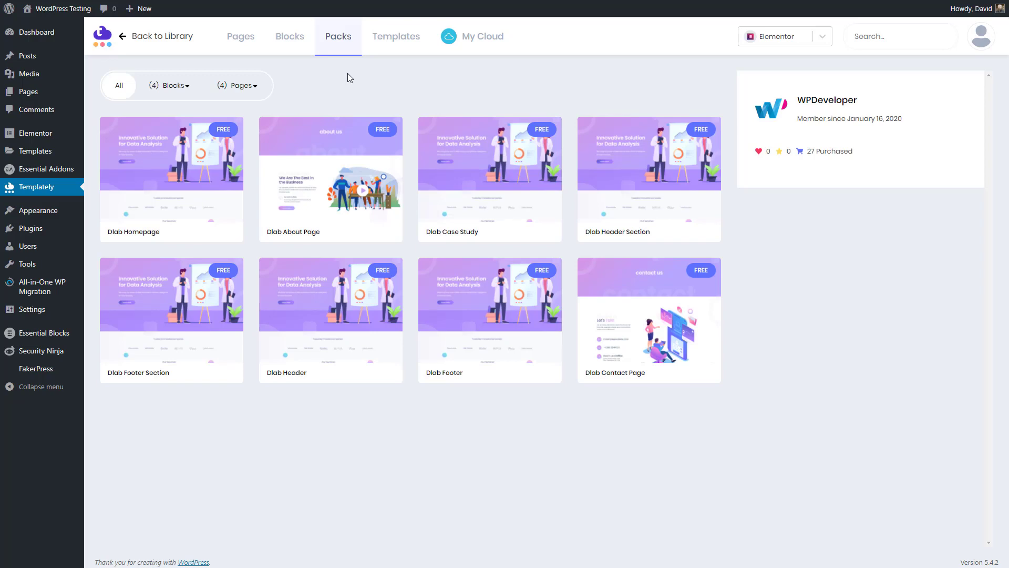
mouse_move(331, 169)
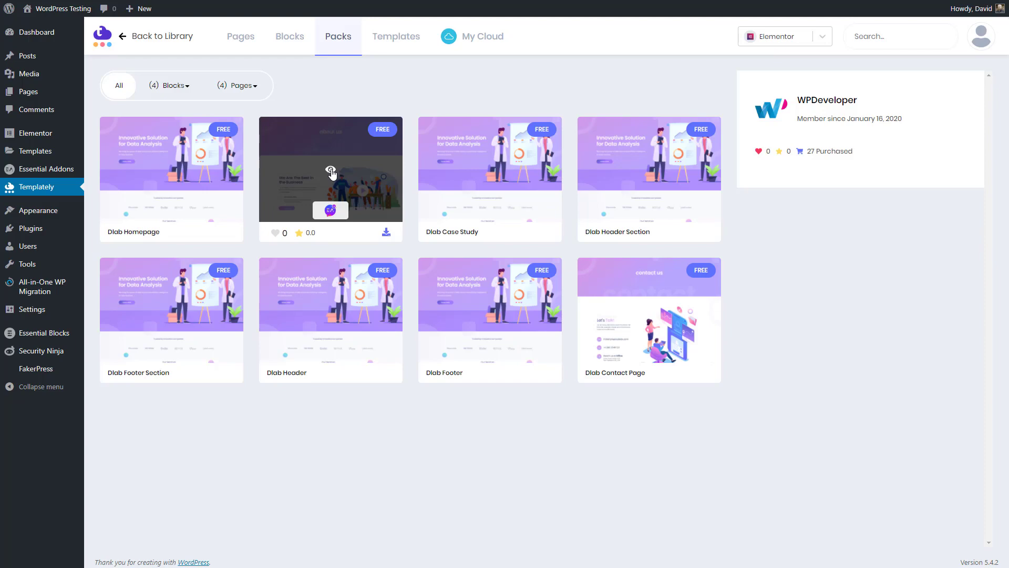
click(331, 171)
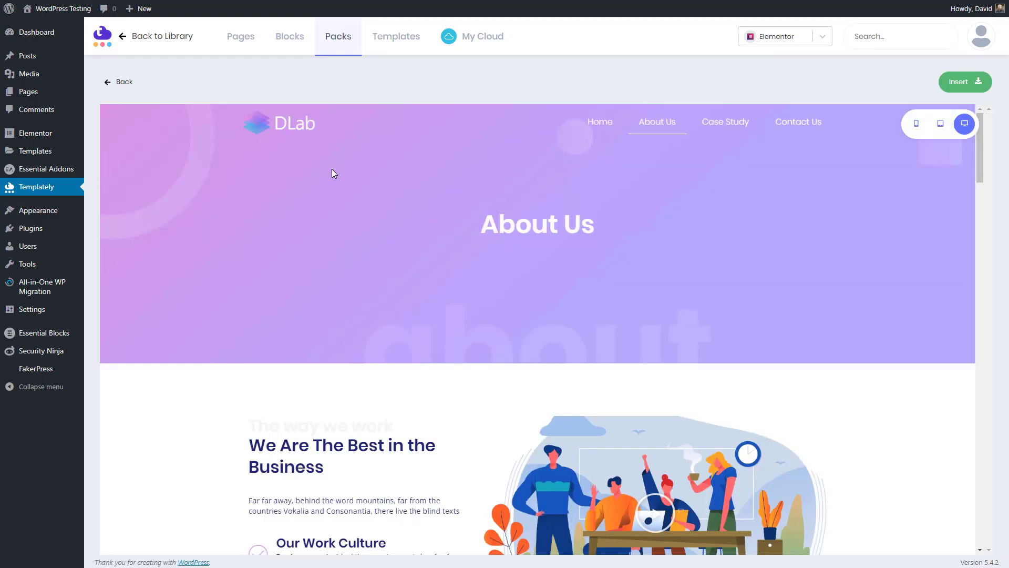
scroll(332, 173, down, 10)
scroll(332, 175, down, 15)
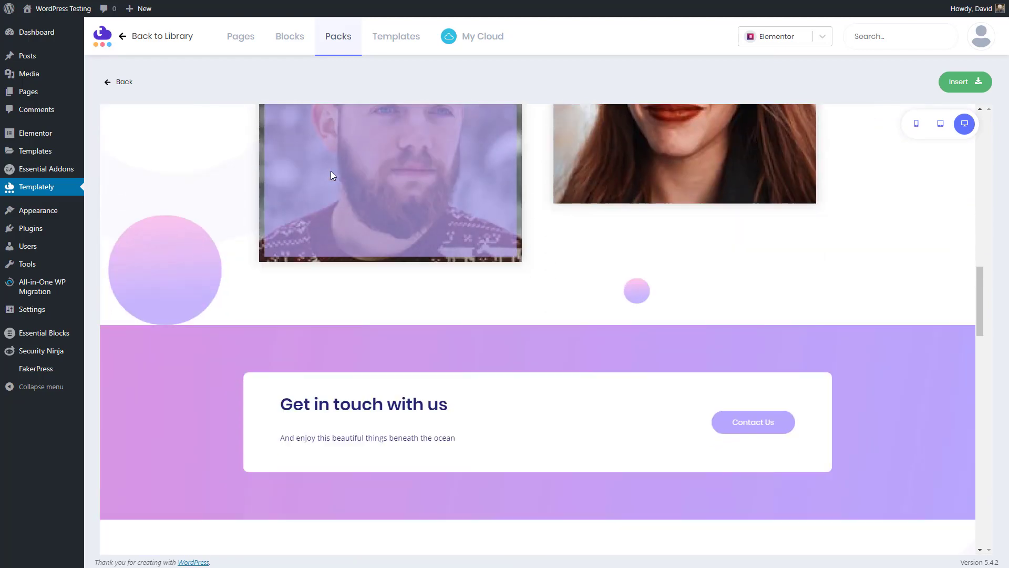
scroll(332, 175, up, 20)
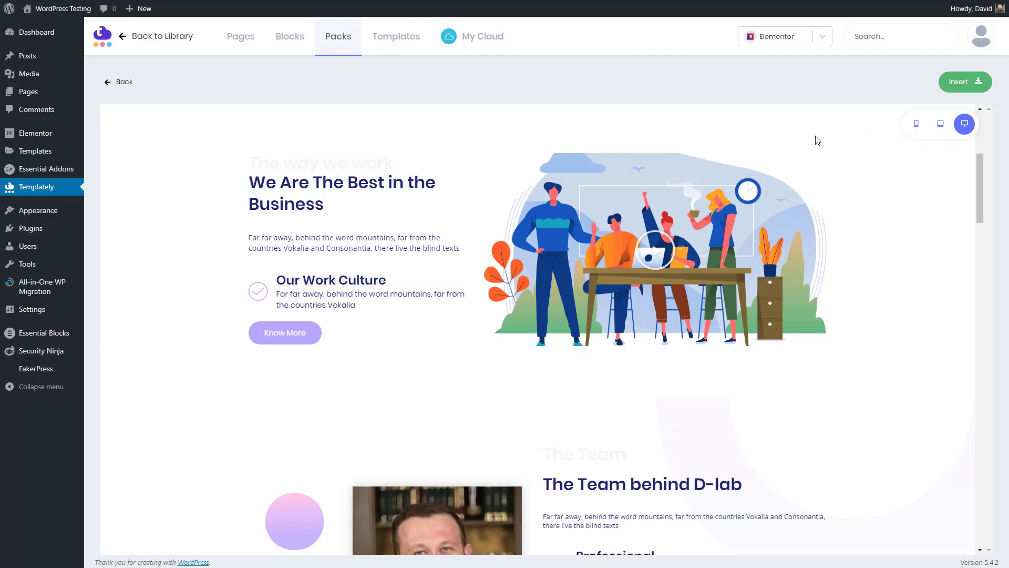
scroll(841, 127, up, 4)
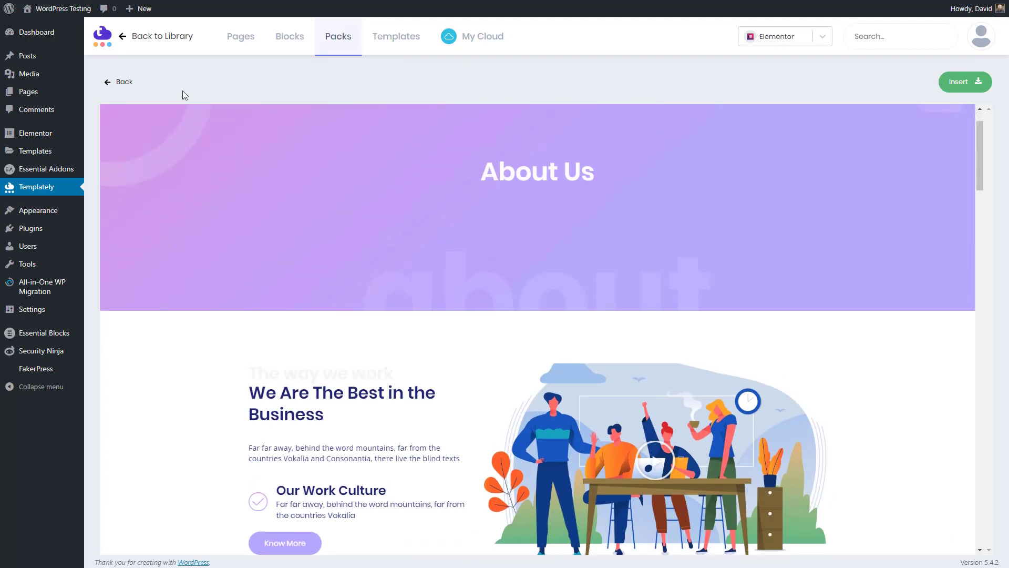
click(121, 82)
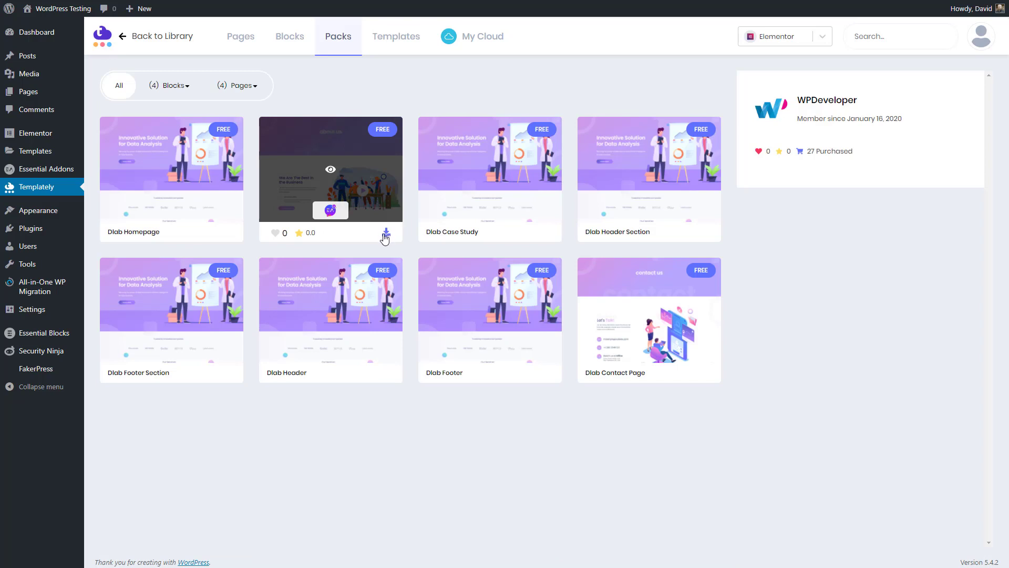
Browse pages 2, 3 and 4 of the Pages template library, then return to page 1.
click(240, 36)
scroll(877, 430, down, 1)
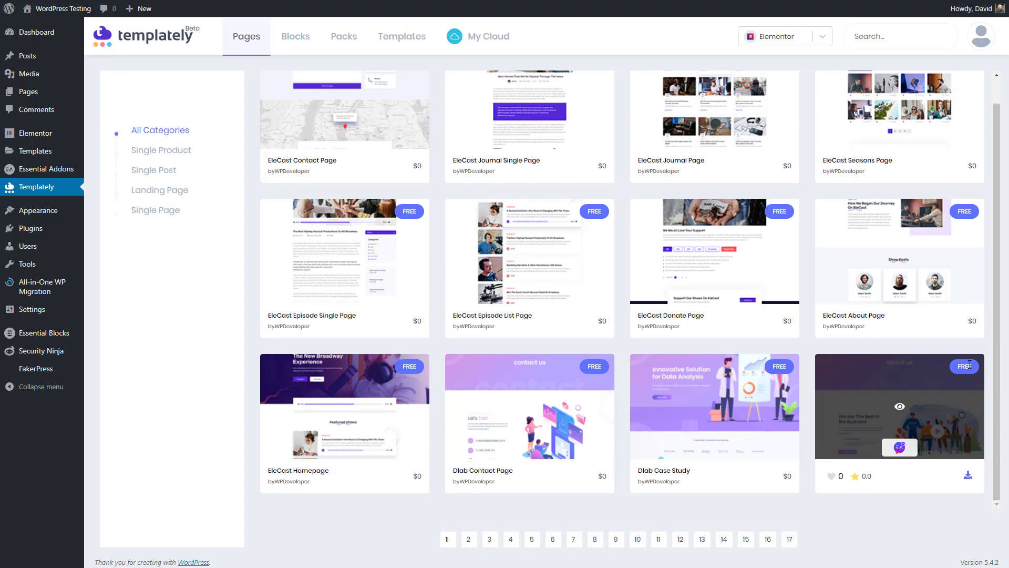
click(469, 539)
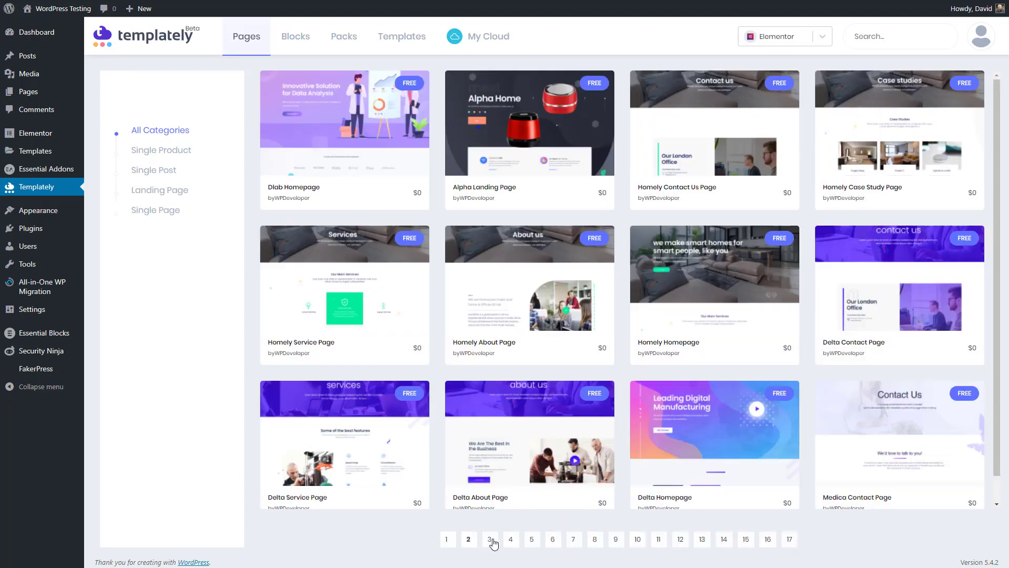
click(489, 540)
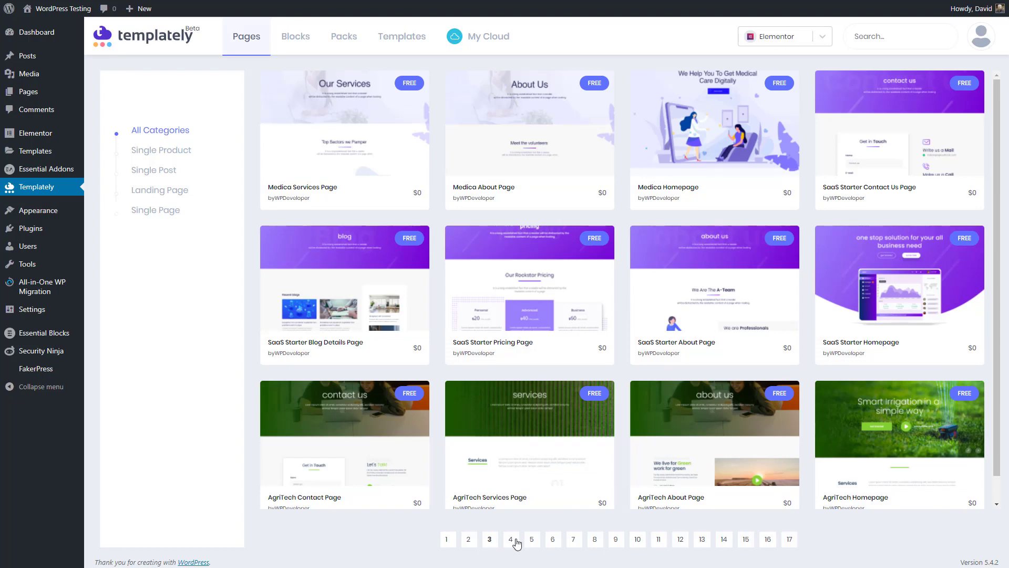
click(511, 540)
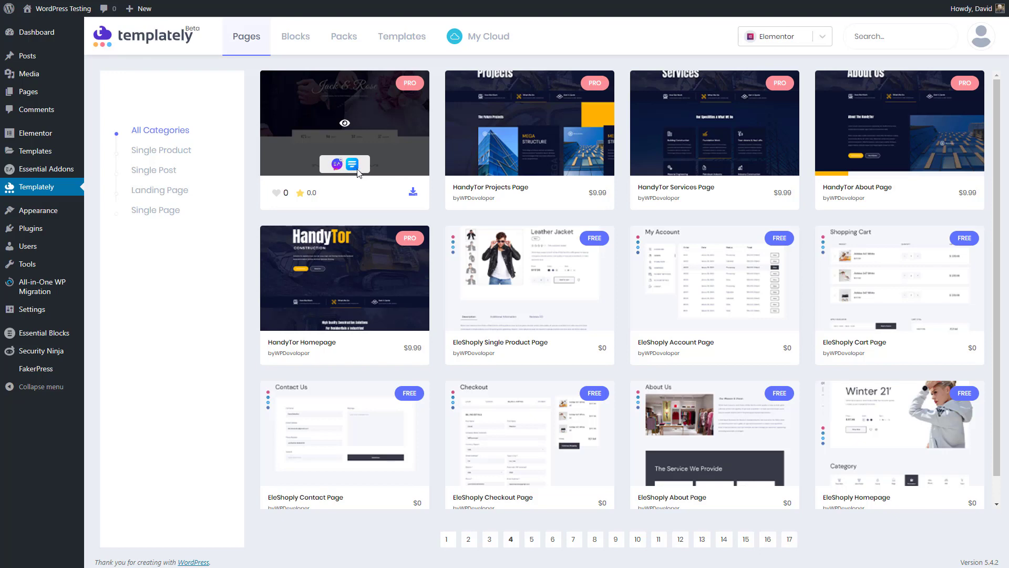
click(246, 37)
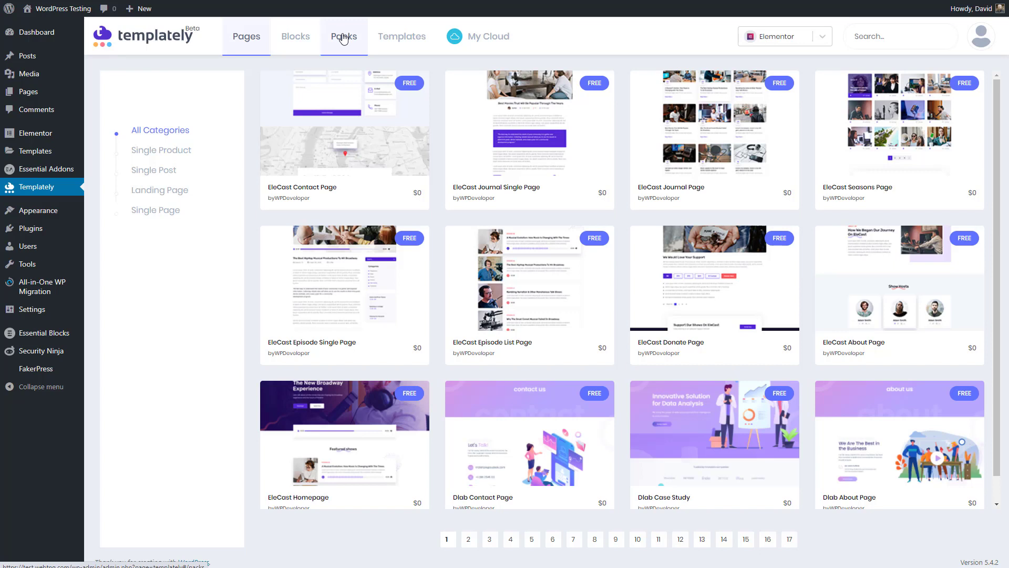
Open My Cloud, go to My WorkSpace and view the empty Shared with Me list.
click(486, 44)
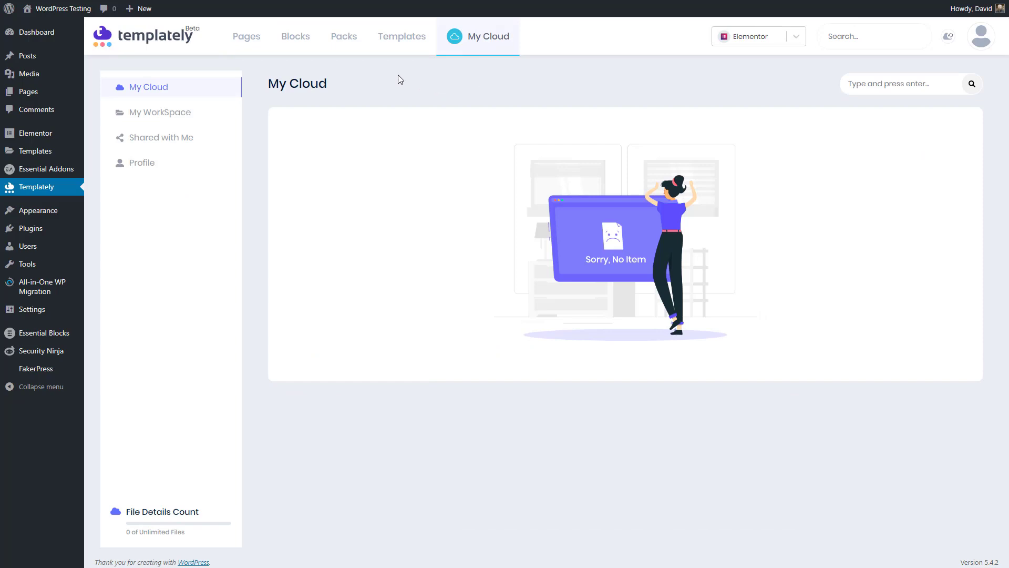
click(171, 117)
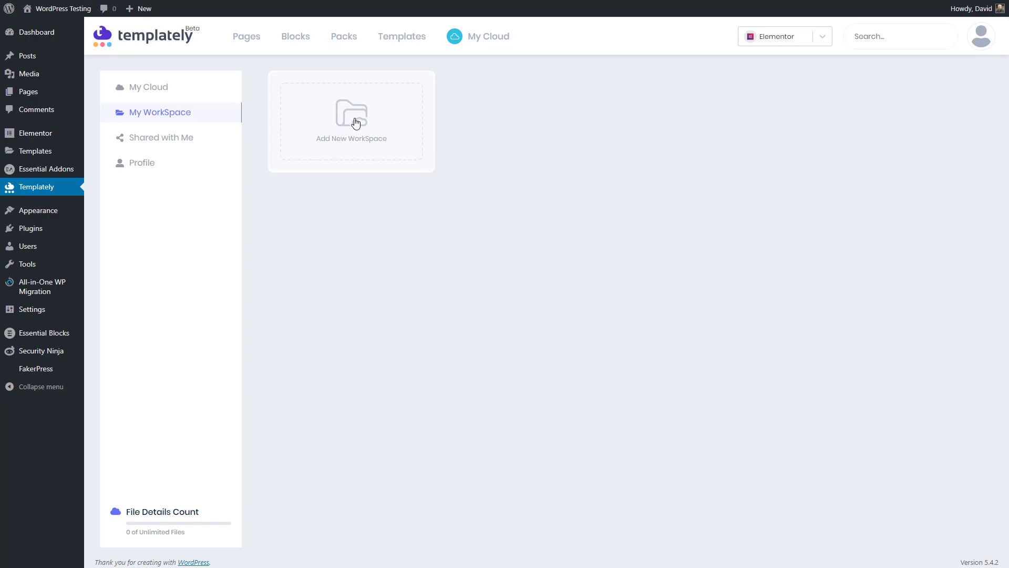
click(156, 141)
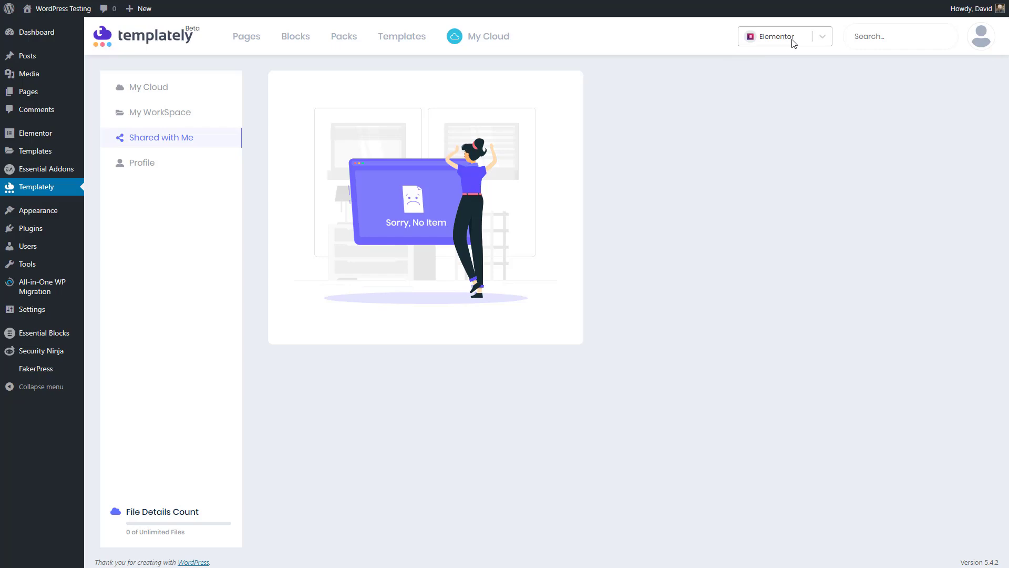
Switch the Templately builder filter to Gutenberg and browse the three Gutenberg blocks.
click(822, 37)
click(780, 85)
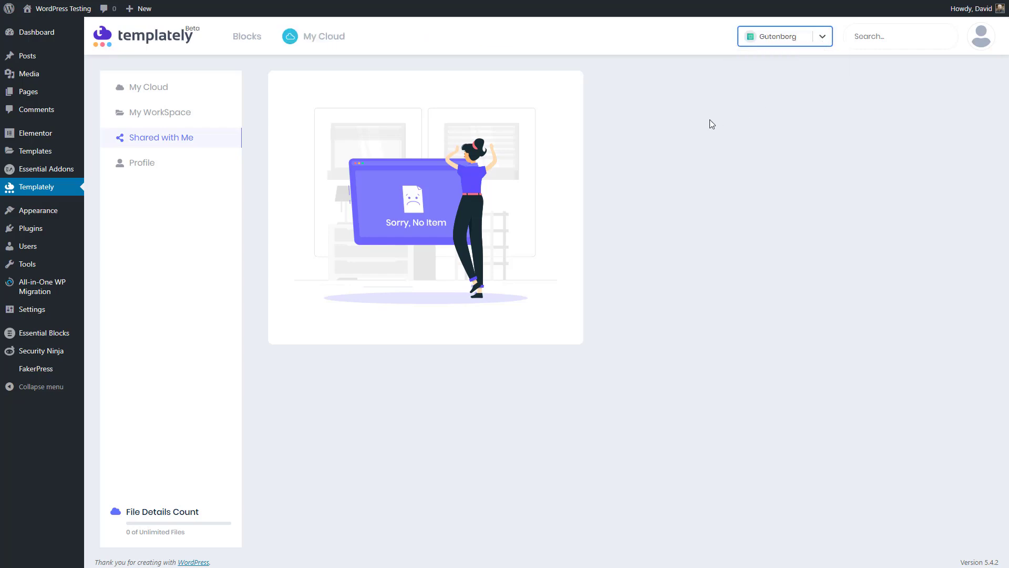
click(248, 40)
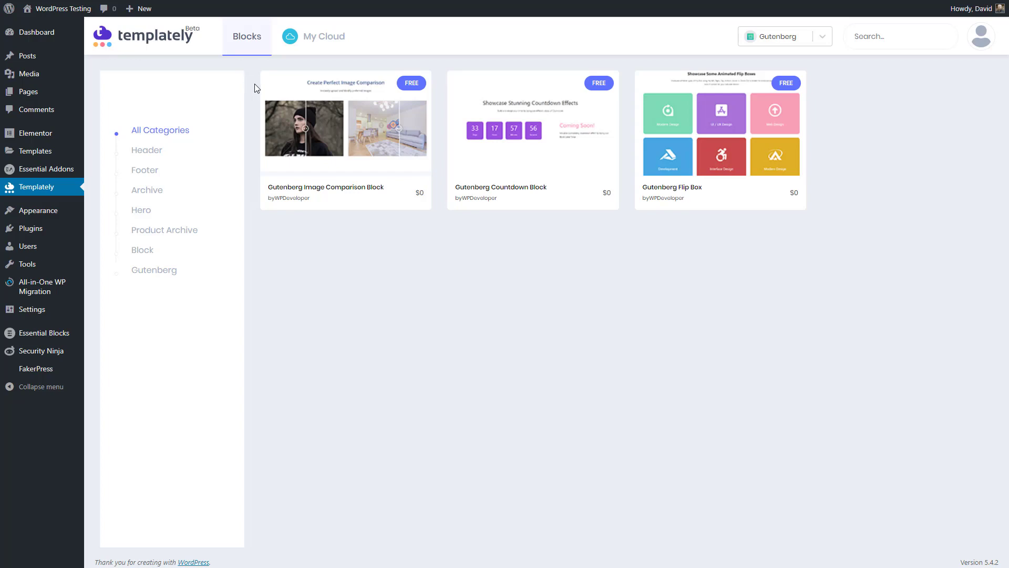
mouse_move(388, 127)
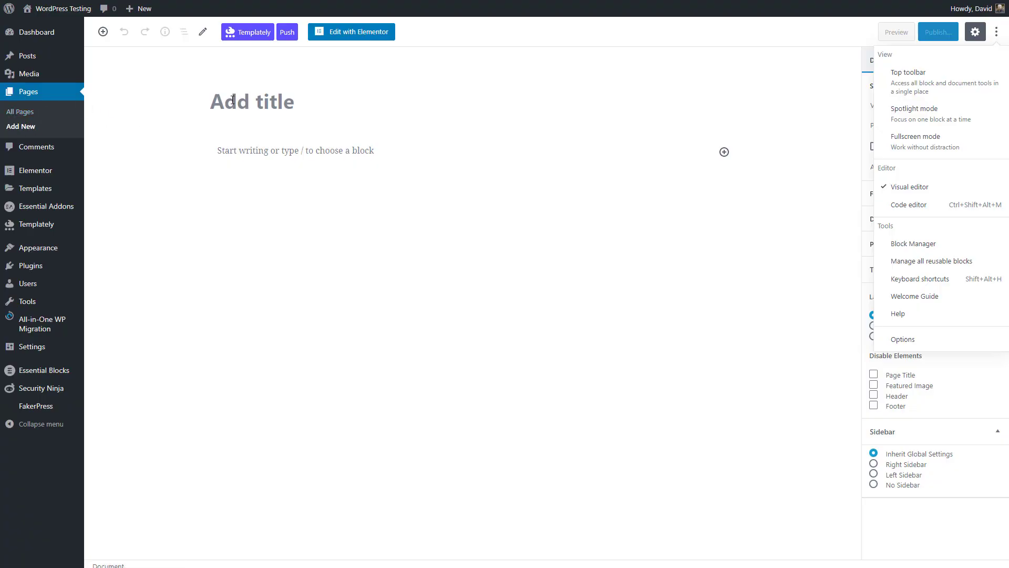
Title the new page 'Insert Template Test', publish it and open it in Elementor.
click(233, 100)
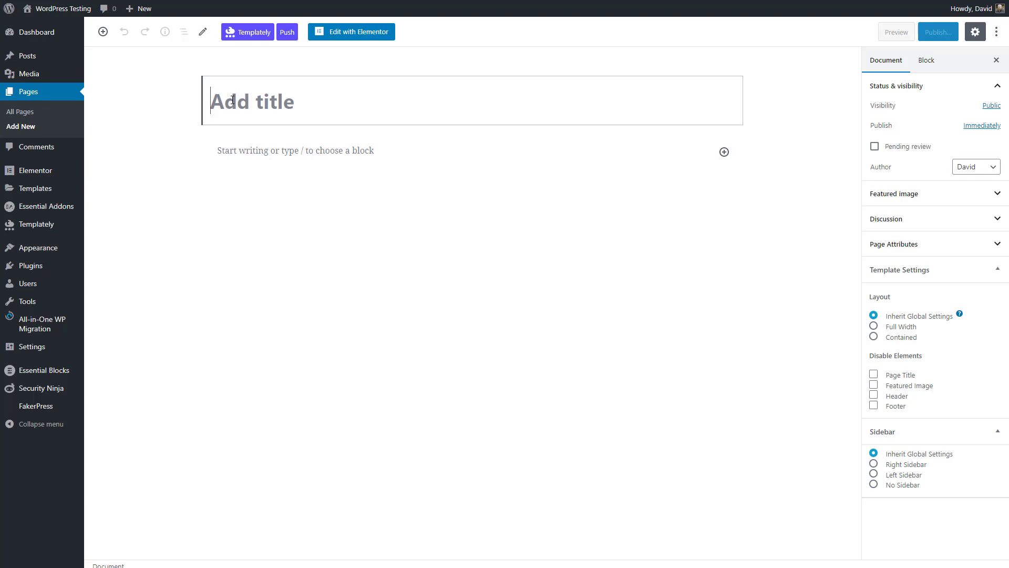
text(Insert Template Test)
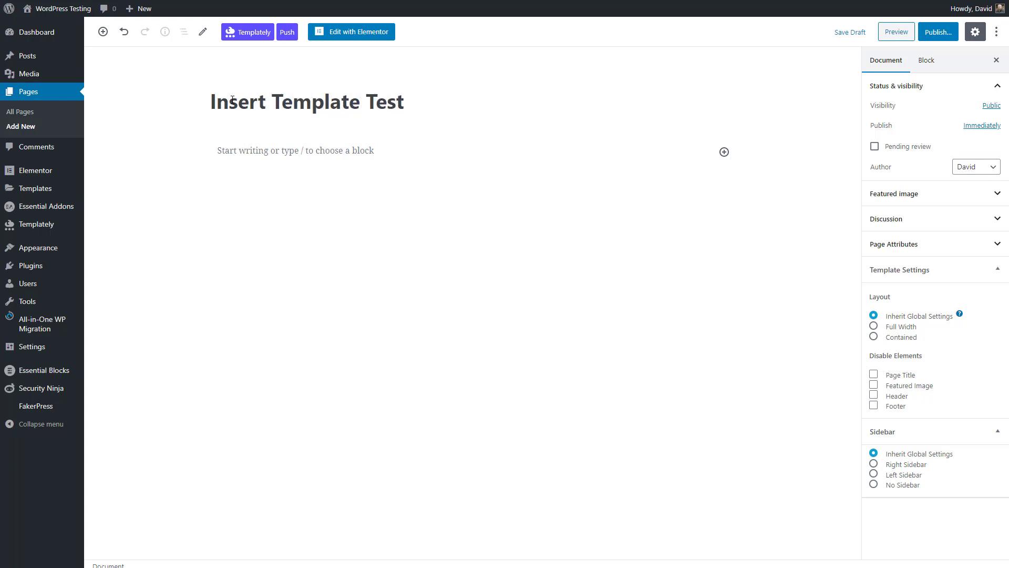
click(938, 32)
click(935, 32)
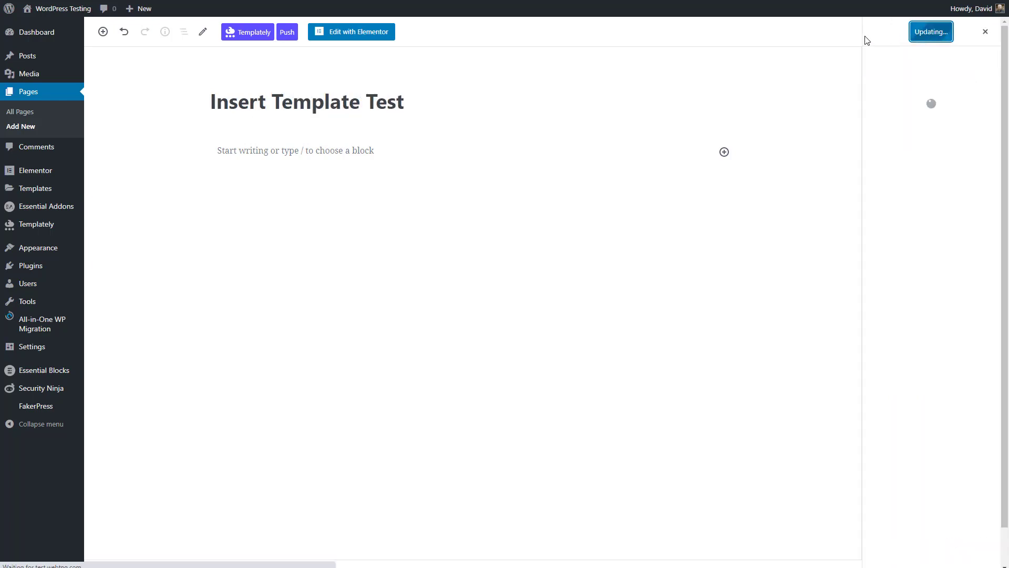
click(375, 34)
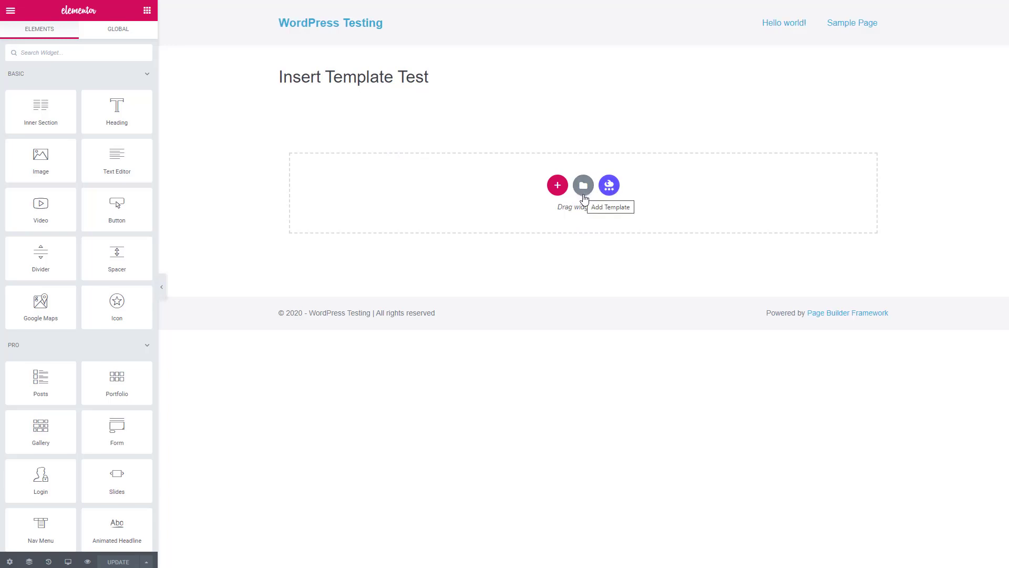
Open the Templately library from the empty section and scroll through the free page templates.
click(610, 185)
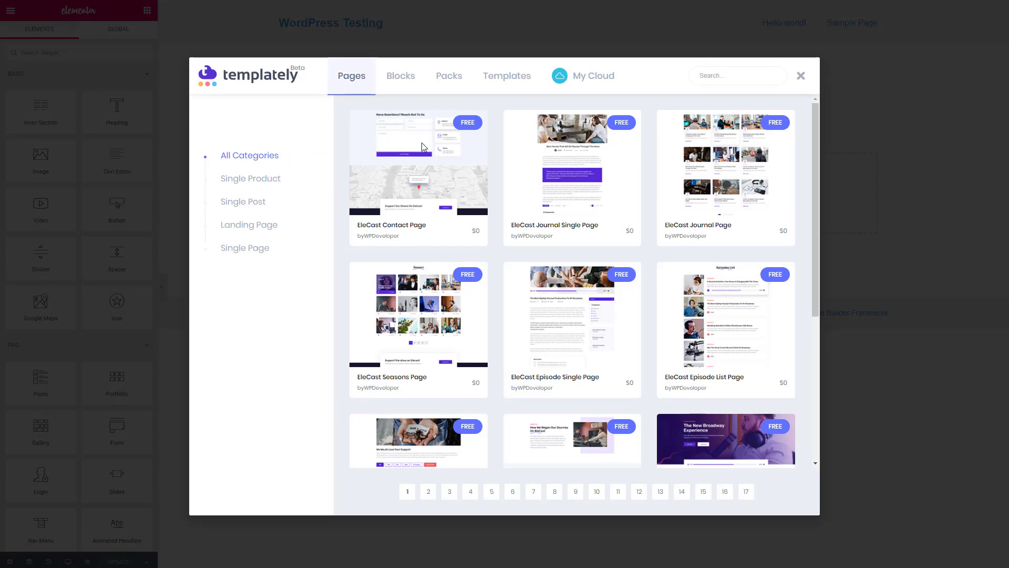
scroll(505, 199, down, 5)
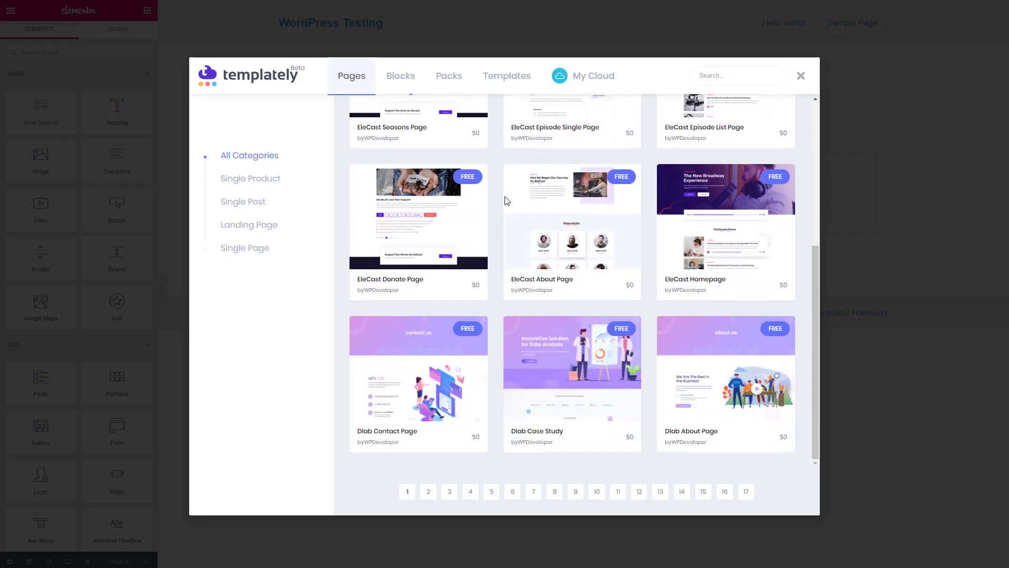
Insert the Dlab About Page template into the page, then exit Elementor to the WordPress editor.
click(783, 440)
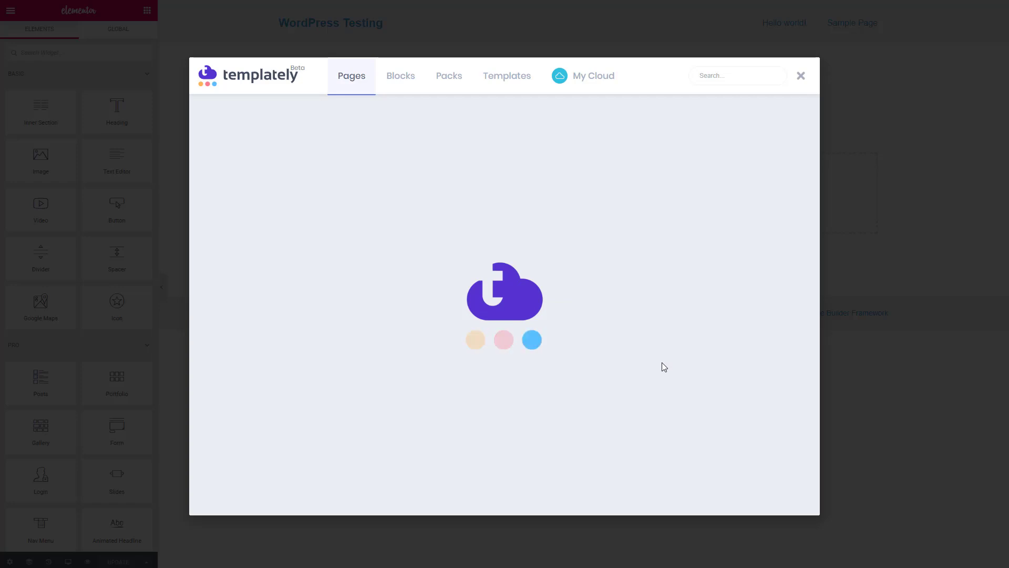
scroll(214, 273, down, 5)
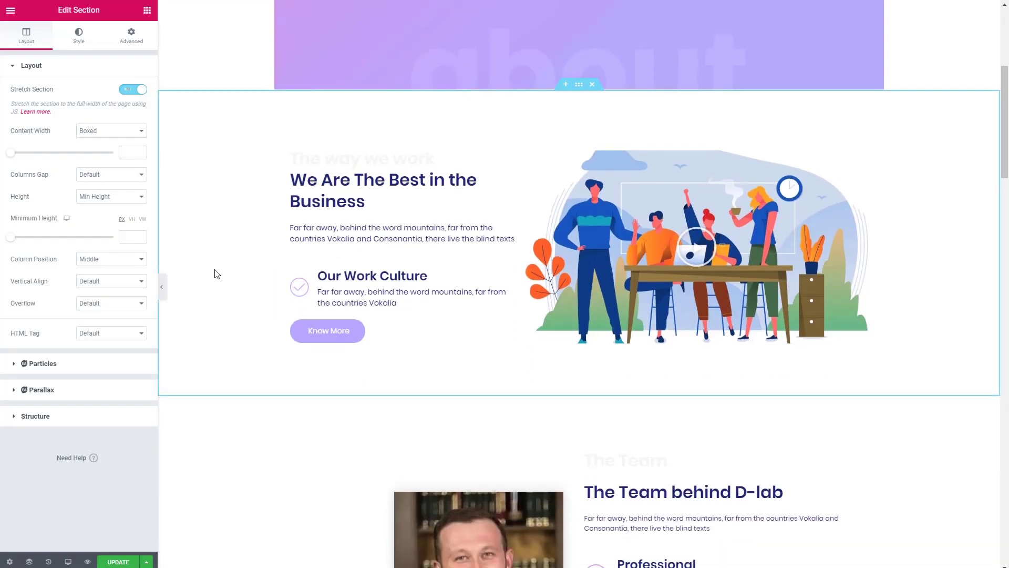
scroll(214, 274, down, 15)
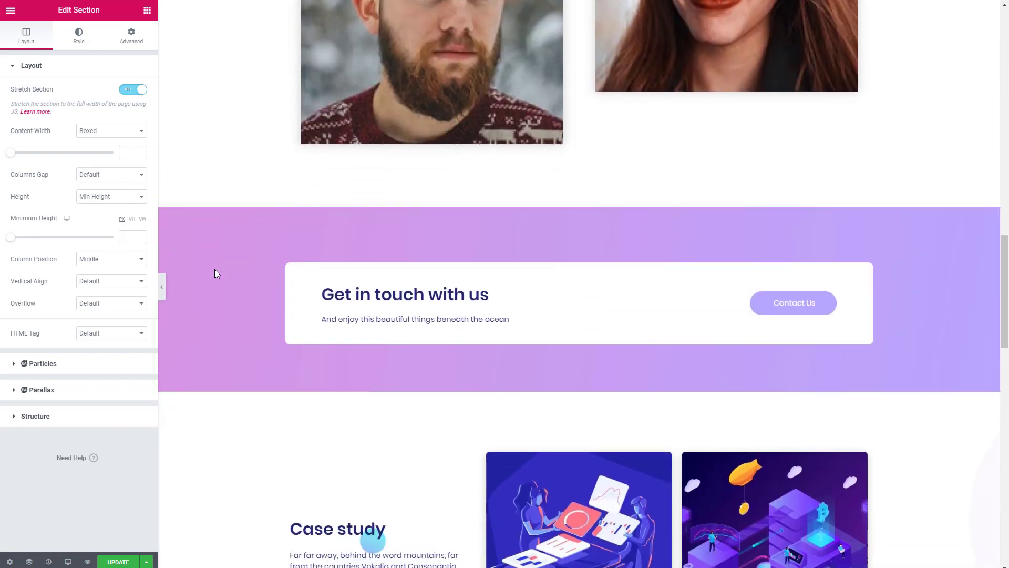
scroll(215, 273, down, 15)
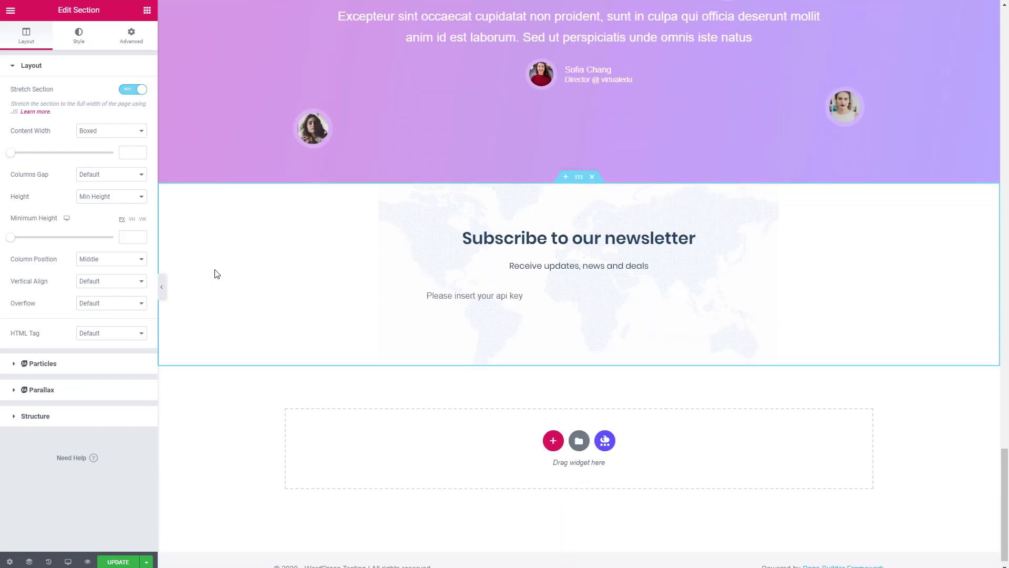
click(469, 295)
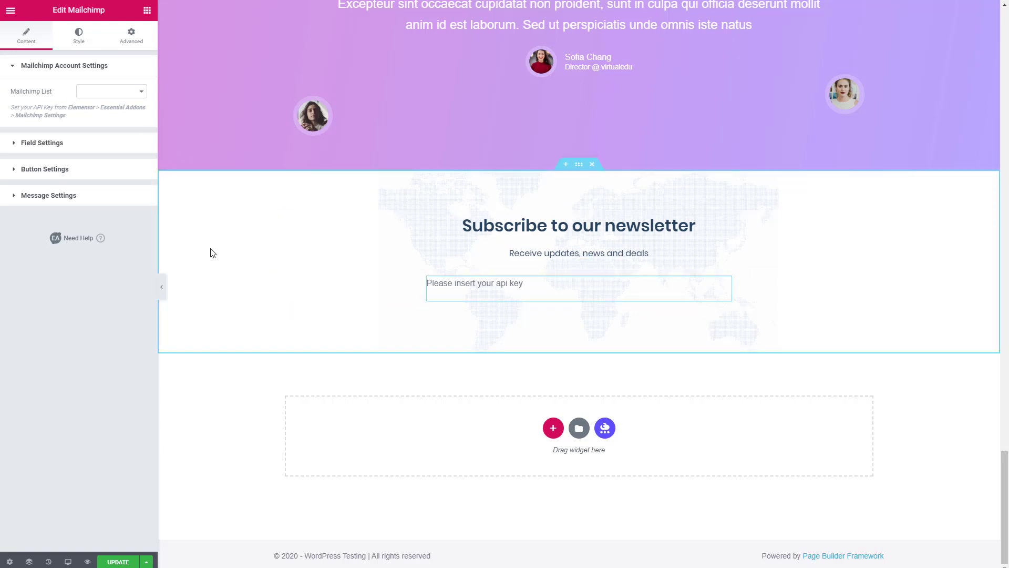
click(11, 10)
click(62, 309)
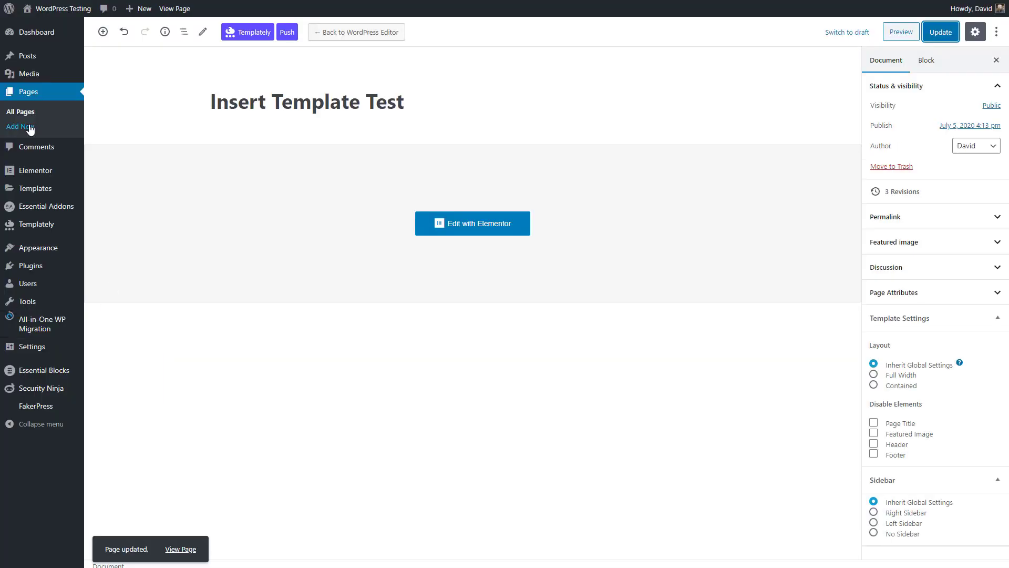
Create and publish a new page titled 'About Me' and open it in Elementor.
click(13, 127)
text(About Me)
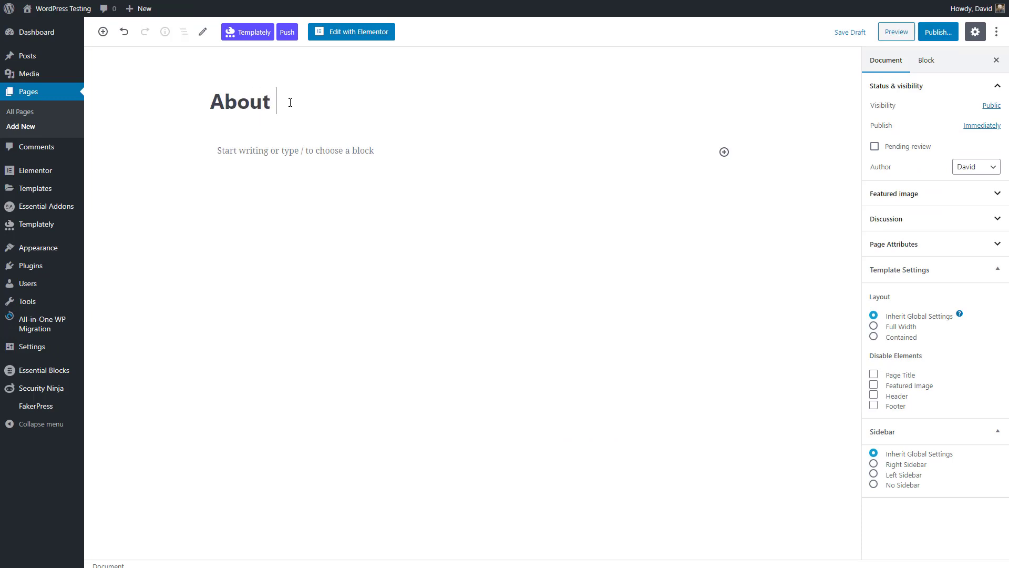
click(938, 31)
click(936, 31)
click(351, 32)
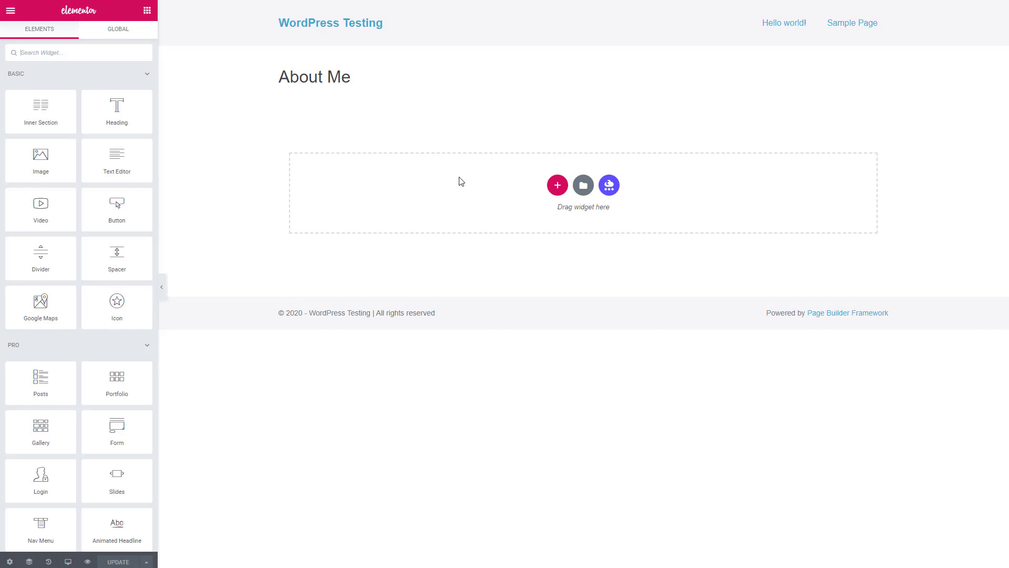
Add a two-column section with the portrait photo in the left column.
click(557, 185)
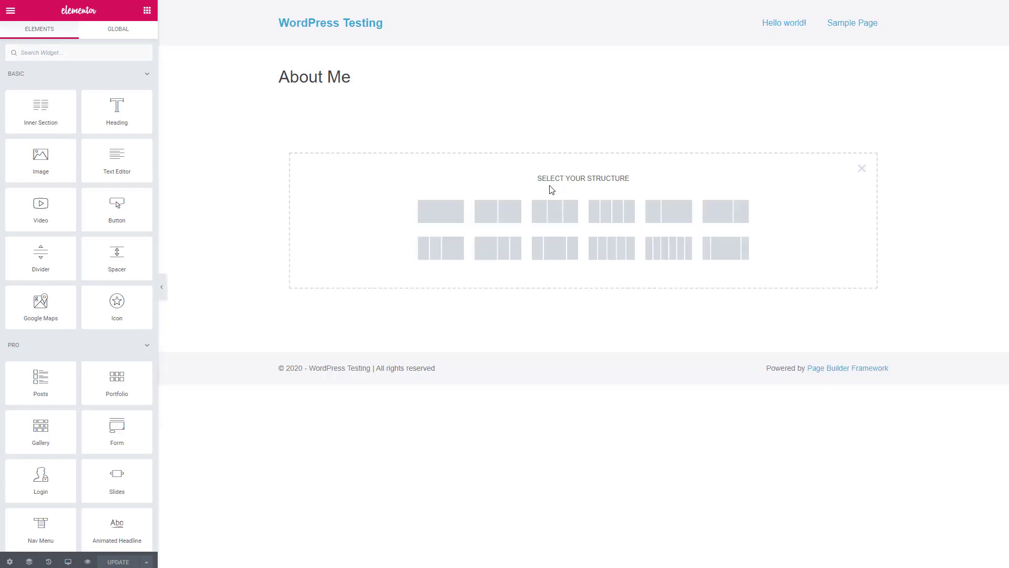
click(657, 213)
drag(37, 157, 333, 113)
click(74, 124)
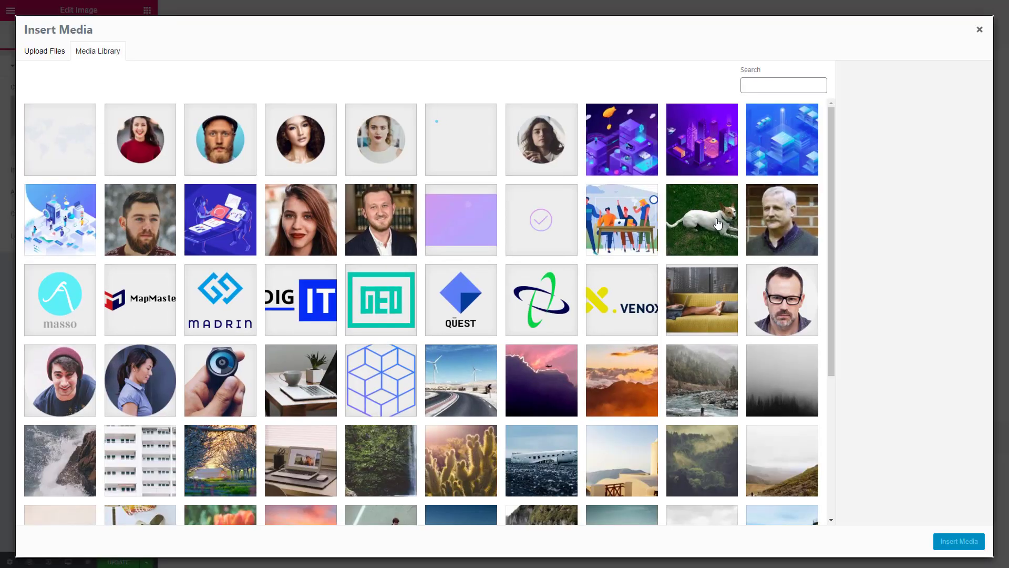
click(776, 230)
click(944, 543)
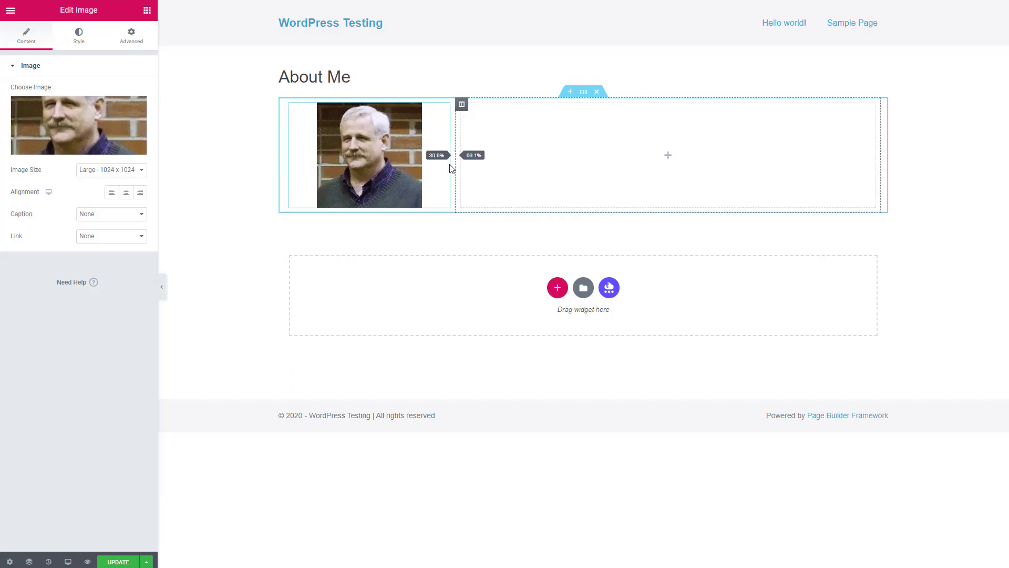
Narrow the photo column and add a heading and a text block to the right column.
drag(446, 167, 427, 167)
click(655, 156)
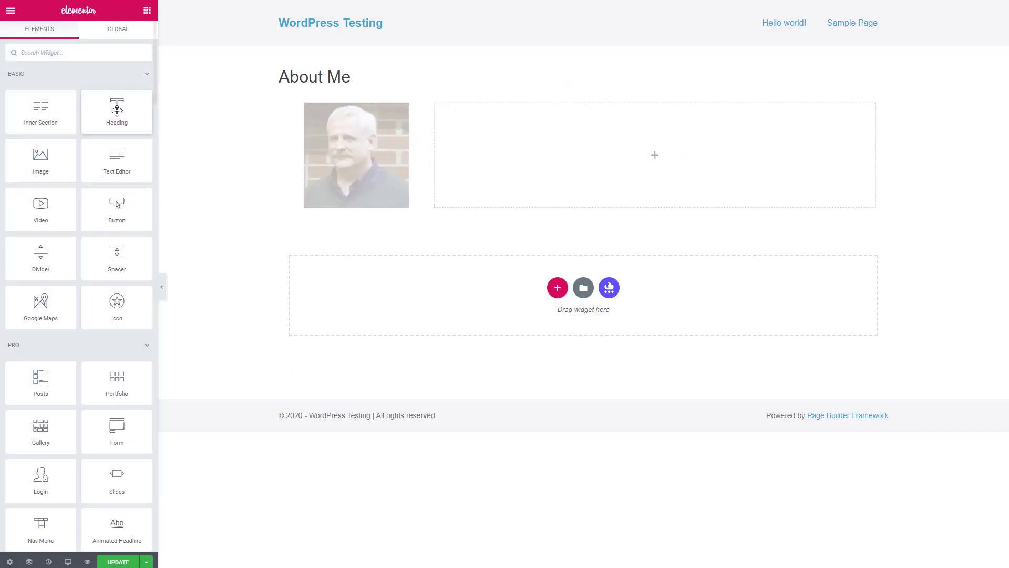
drag(117, 110, 642, 154)
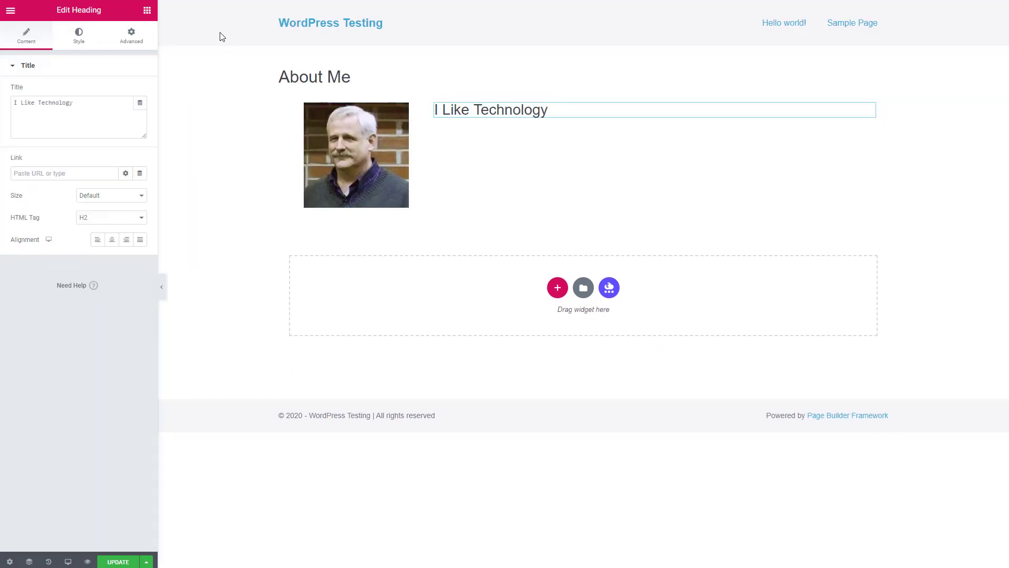
click(147, 11)
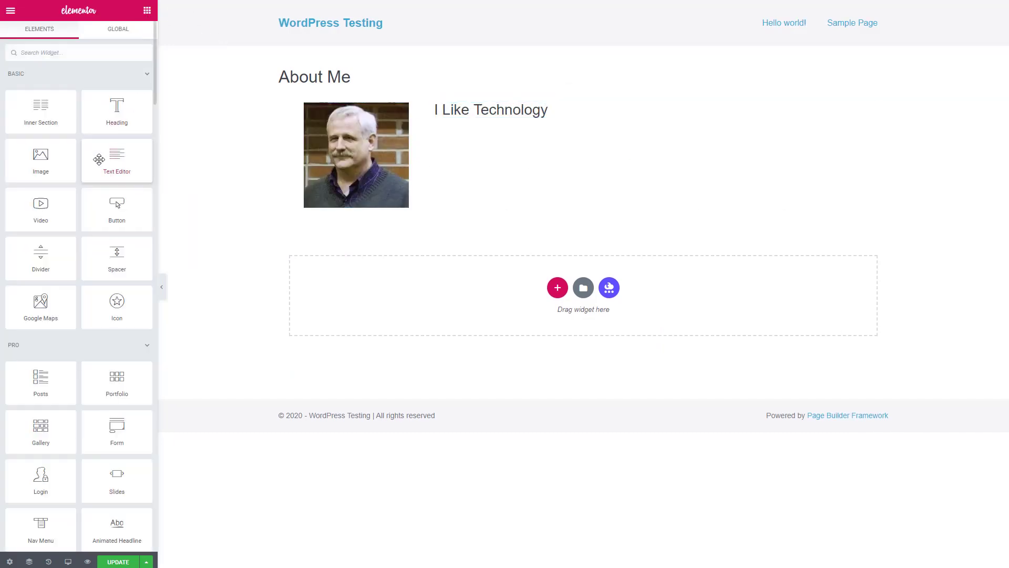
drag(99, 159, 482, 118)
Paste the text into the text block and keep only the first paragraph.
drag(124, 190, 17, 150)
text(Continually enable top-line materials whereas value-added innovation. Appropriately initiate compelling innovation without B2B information. Dramatically pontificate tactical alignments vis-a-vis fully tested infrastructures. Continually plagiarize frictionless meta-services without extensible web services. Interactively iterate interoperable imperatives for efficient processes. Rapidiously pursue ubiquitous sources after open-source leadership skills. Authoritatively impact maintainable metrics via out-of-the-box solutions. Efficiently orchestrate high standards in value with quality portals. Dramatically streamline accurate infomediaries whereas stand-alone catalysts for change. Progressively.)
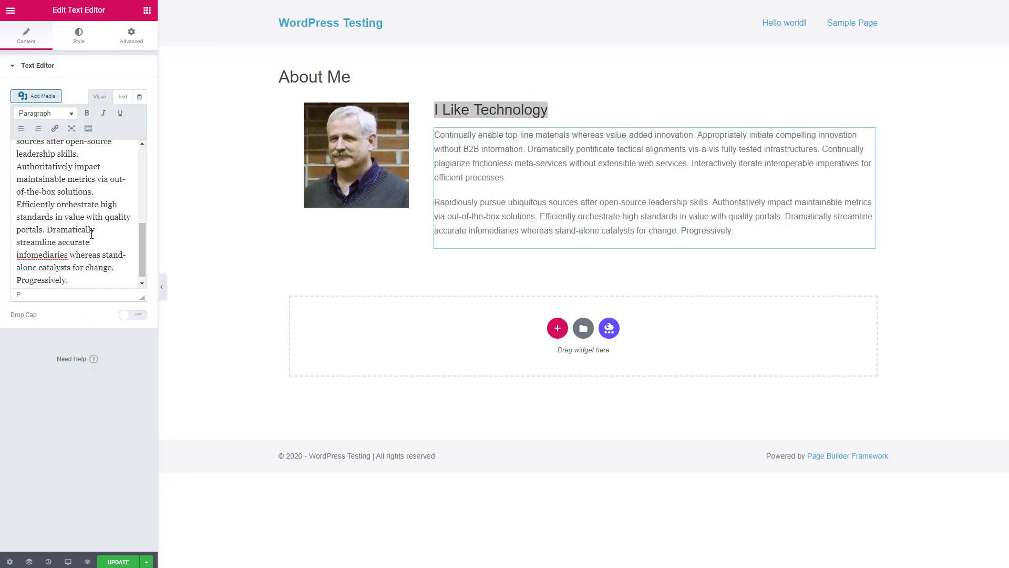
scroll(95, 232, up, 4)
scroll(97, 230, down, 2)
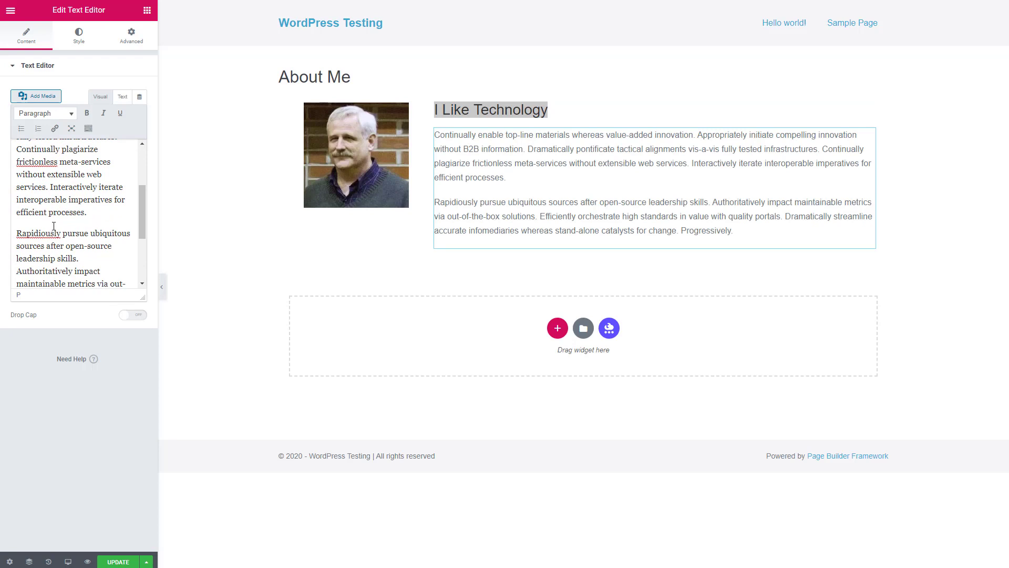
drag(54, 226, 89, 335)
key(BackSpace)
key(BackSpace)
key(BackSpace)
key(BackSpace)
key(BackSpace)
key(BackSpace)
key(BackSpace)
key(BackSpace)
key(BackSpace)
key(BackSpace)
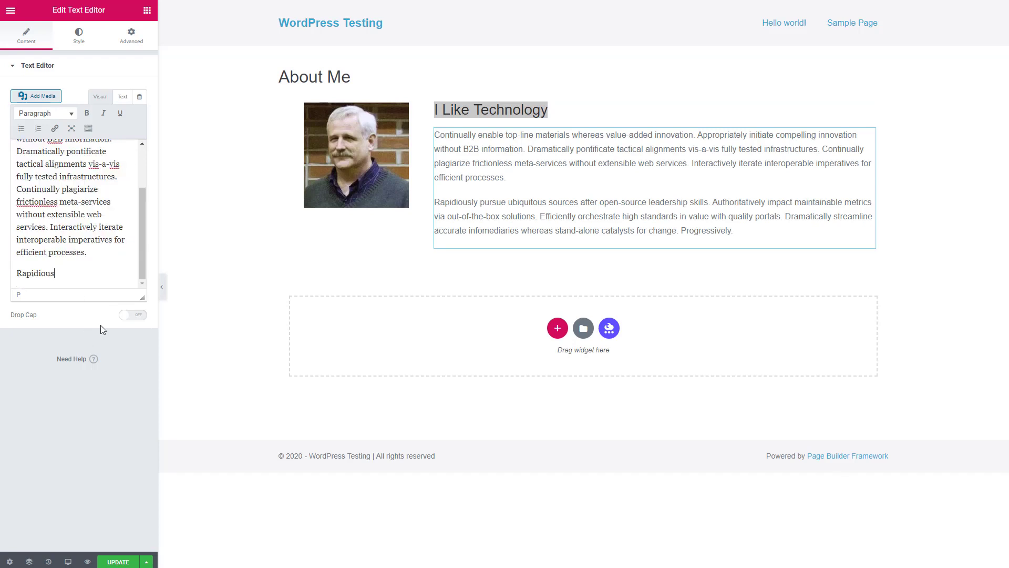
key(Delete)
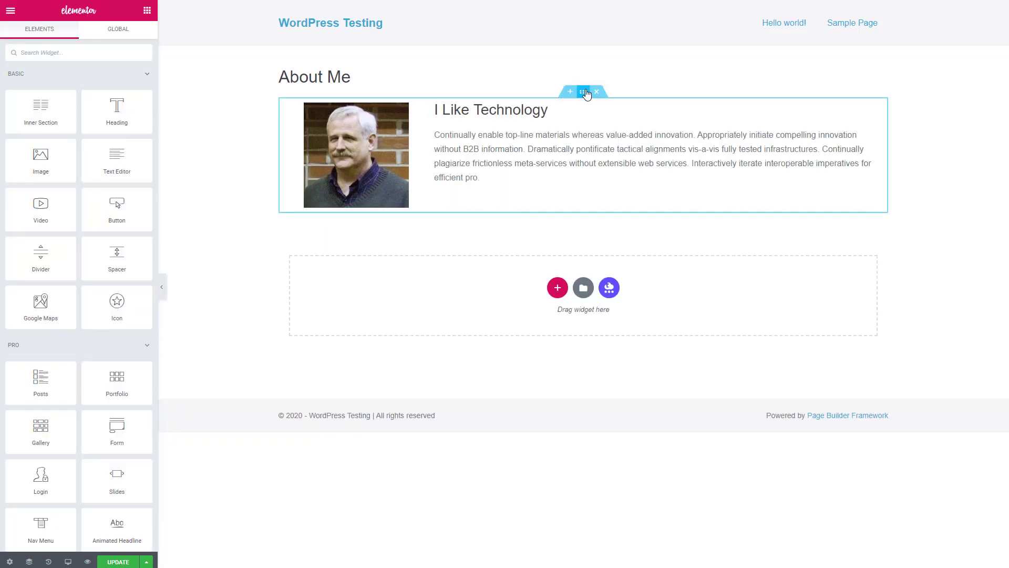
Give the section a classic light grey #EFEFEF background.
click(583, 92)
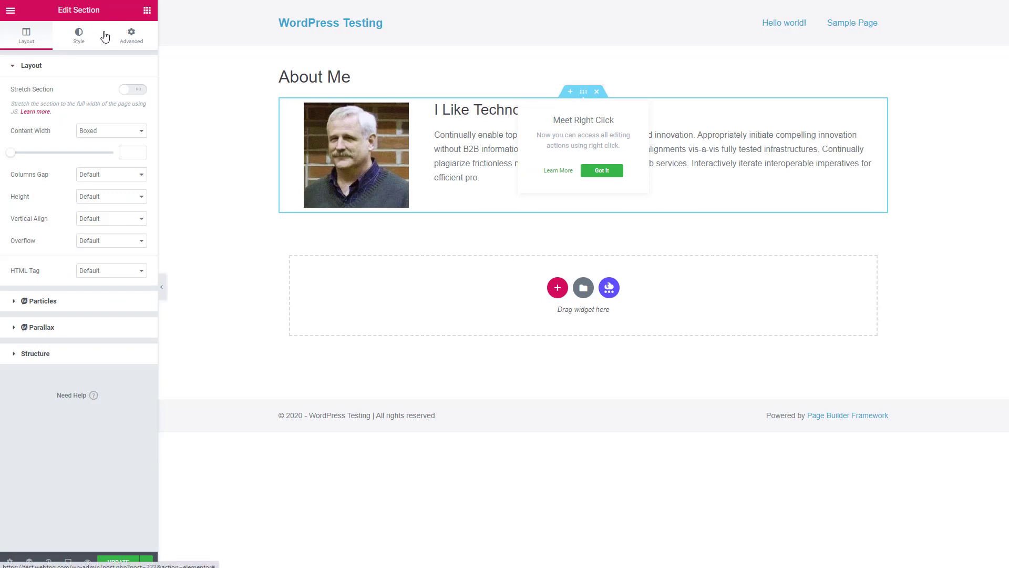
click(77, 36)
click(96, 115)
click(126, 137)
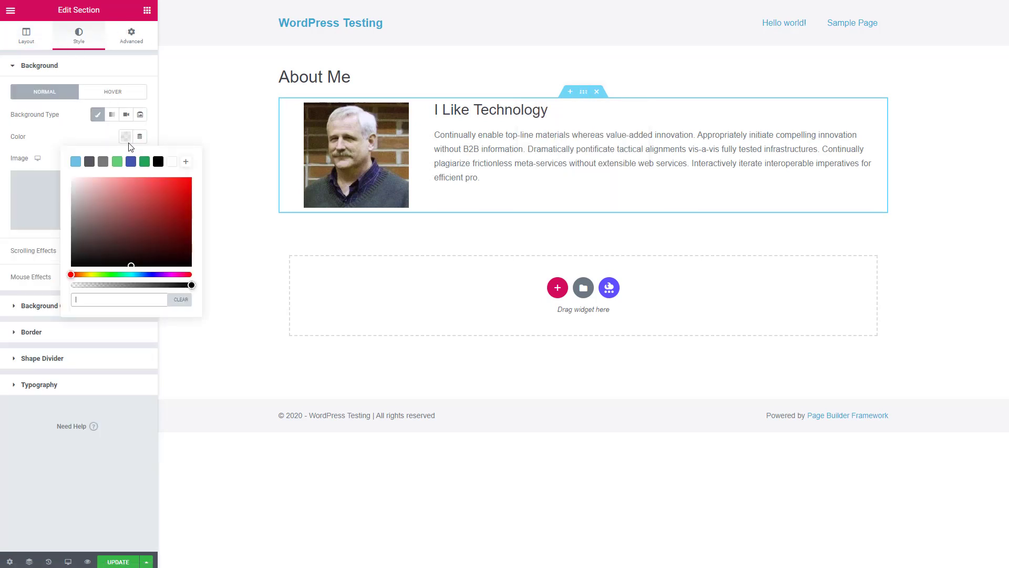
click(131, 161)
drag(121, 210, 63, 188)
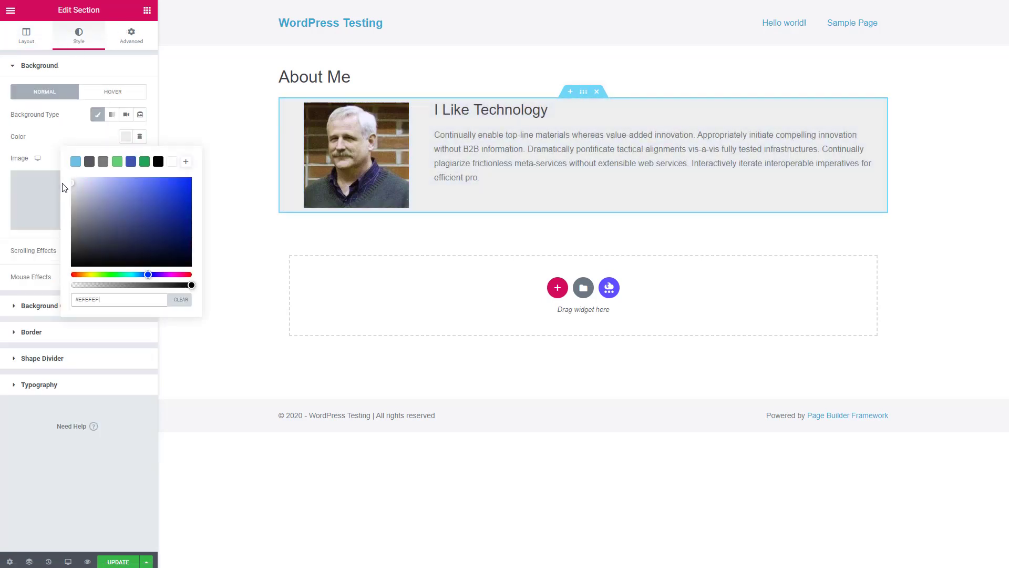
click(223, 133)
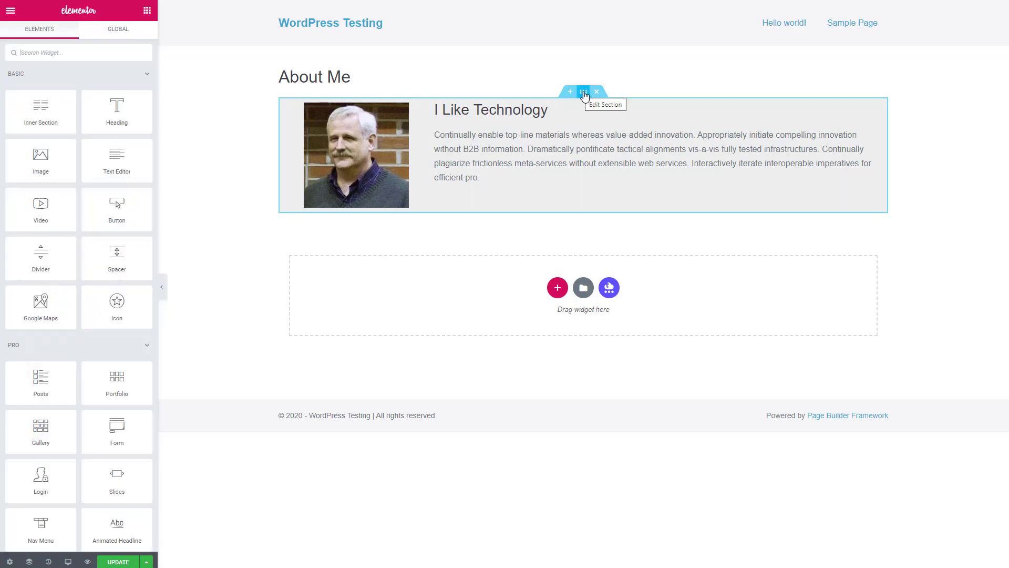
Save the page to Templately My Clouds as 'About Me', then close the library and update the page.
right_click(584, 94)
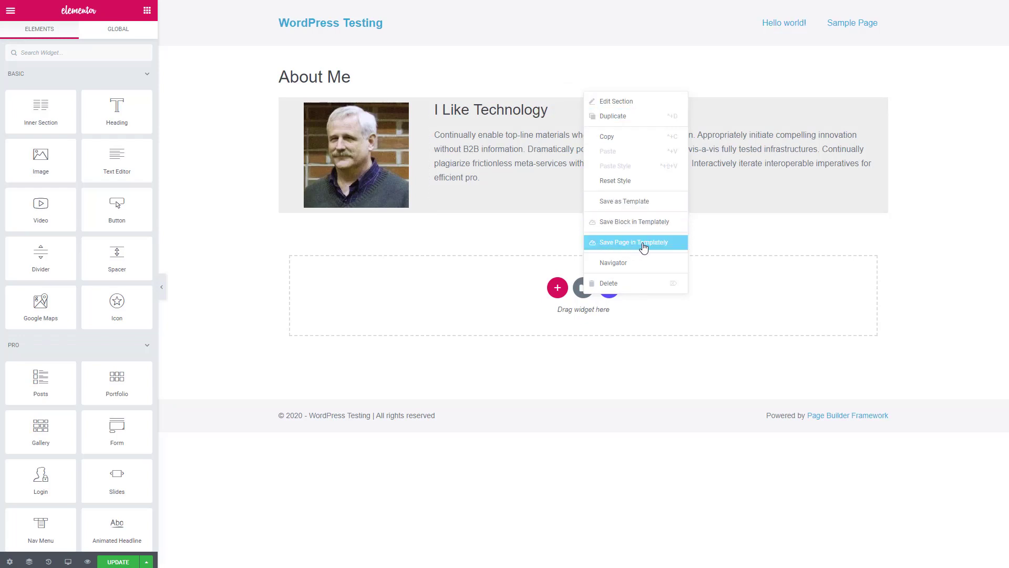
click(623, 225)
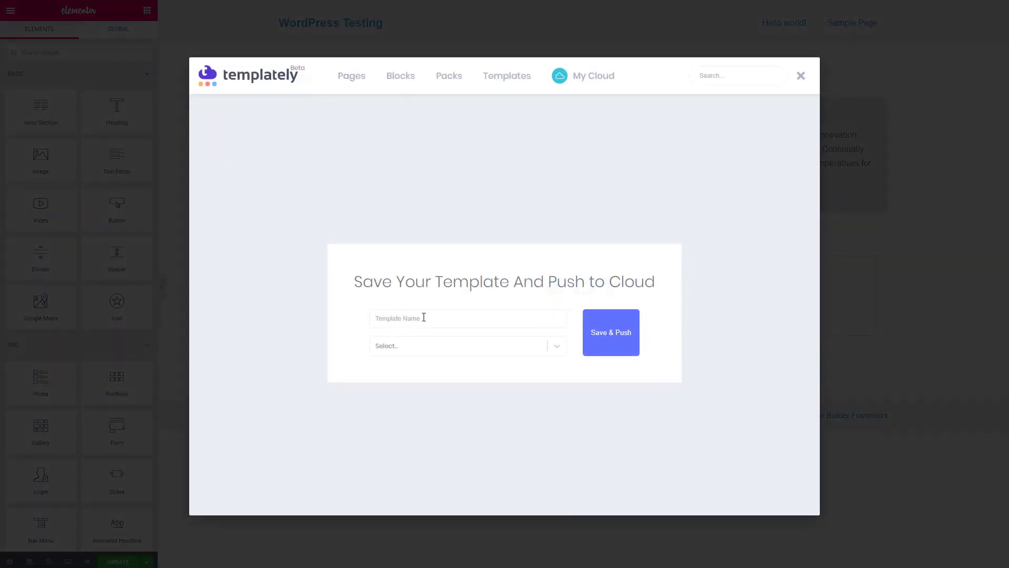
text(About Me)
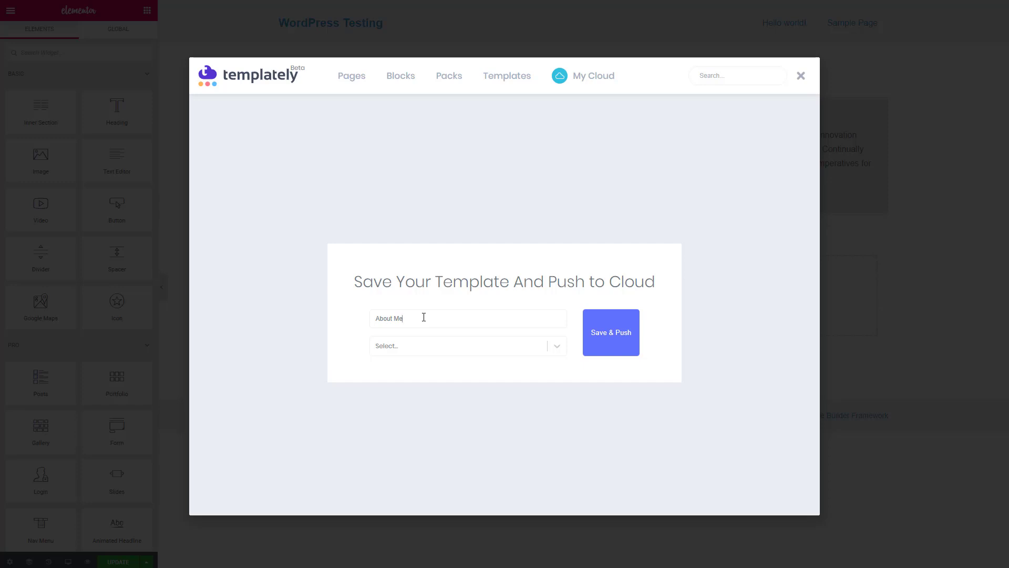
click(431, 346)
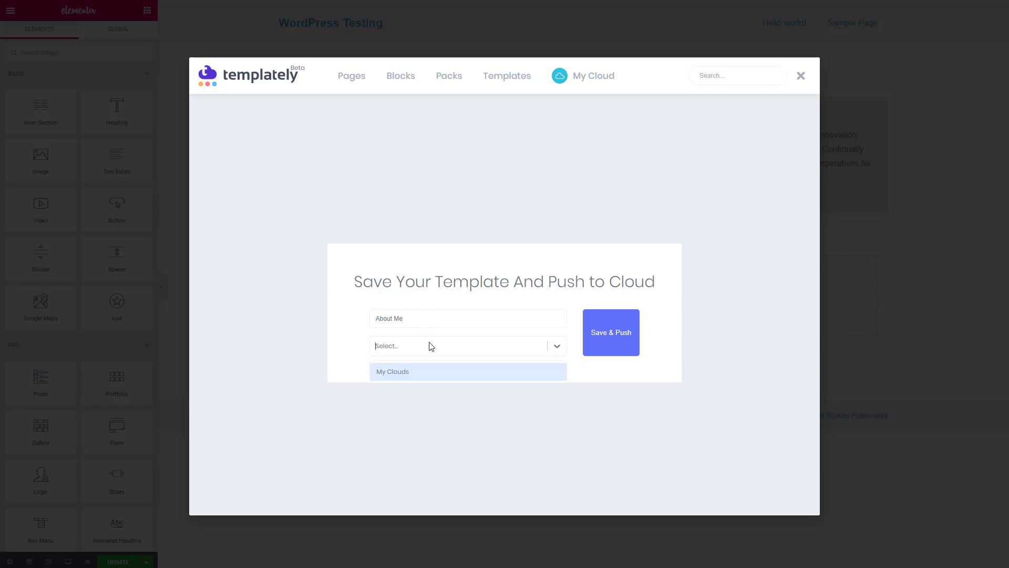
click(401, 372)
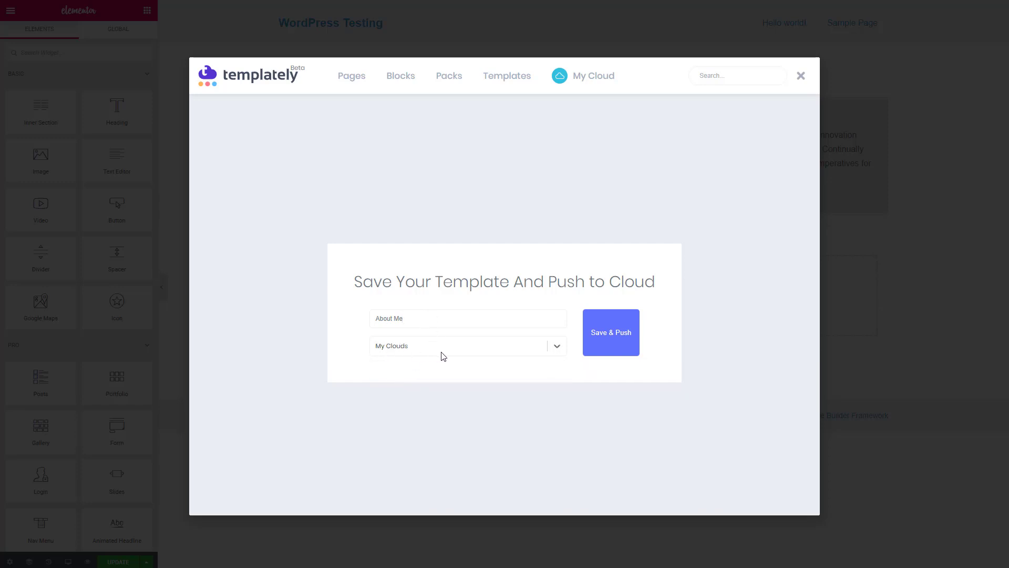
click(610, 334)
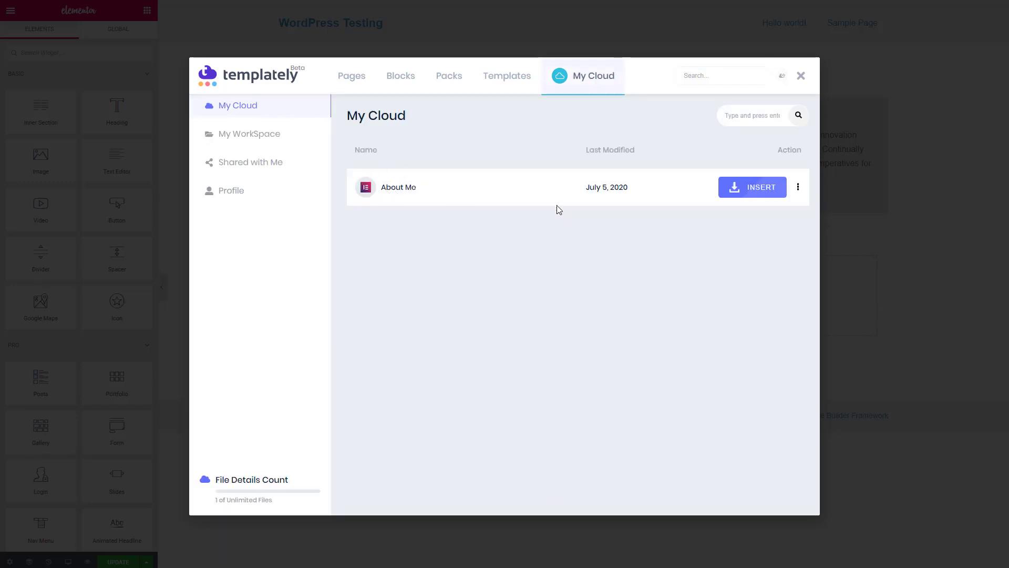
click(800, 76)
click(120, 562)
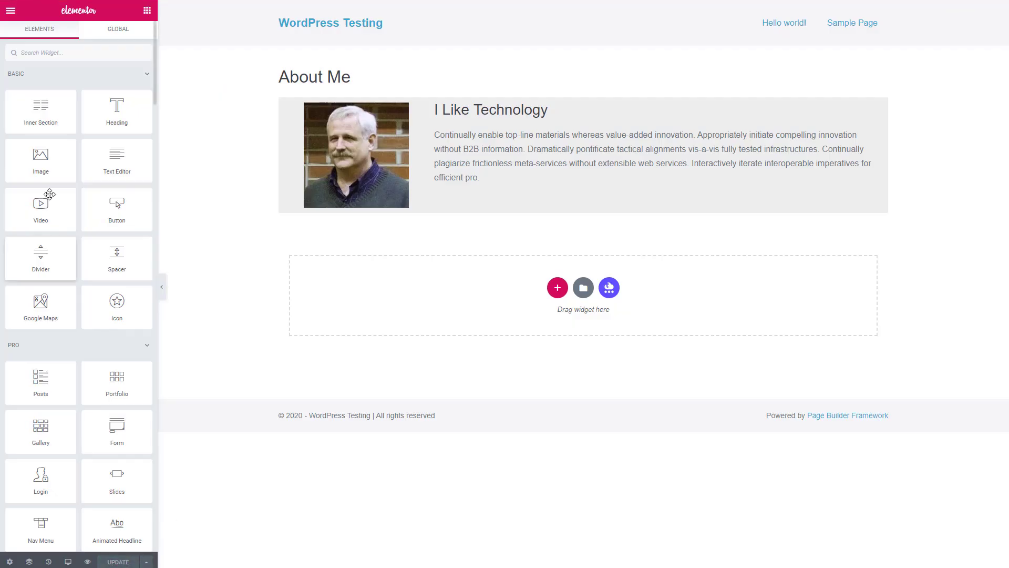
Create a local-site page titled 'Pull Saved Template From Cloud', publish it and open it in Elementor.
click(10, 11)
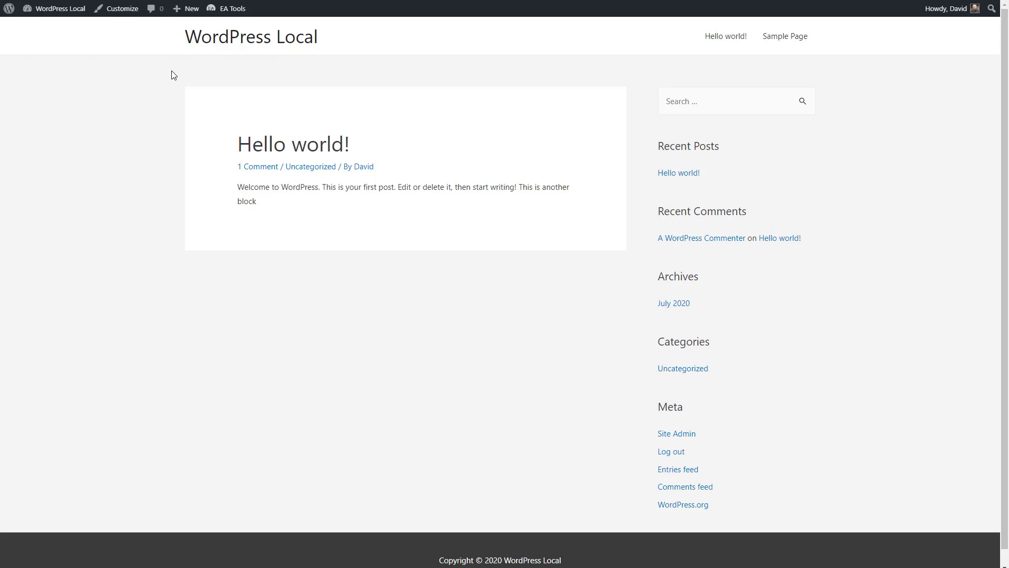
mouse_move(182, 11)
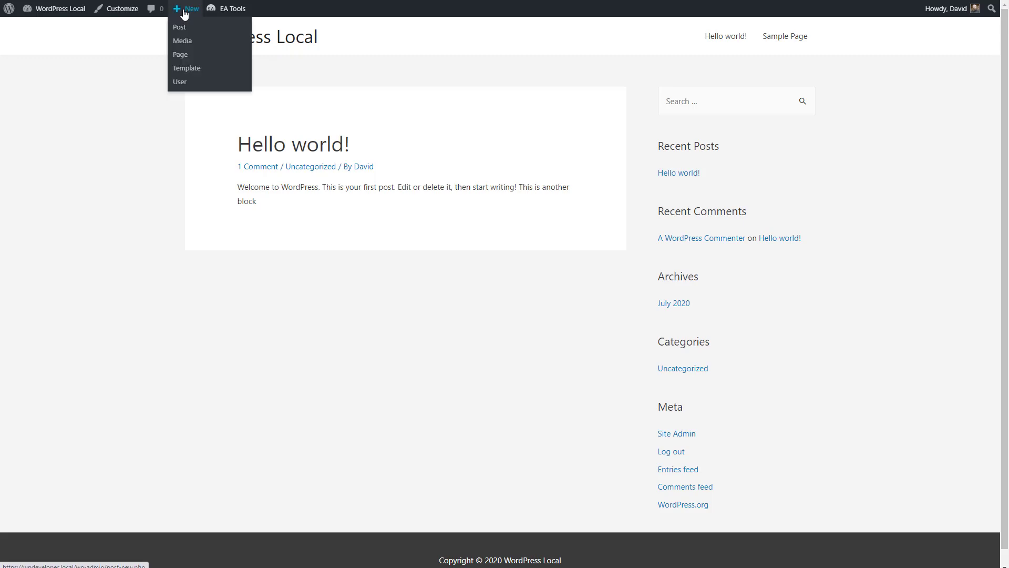
click(181, 56)
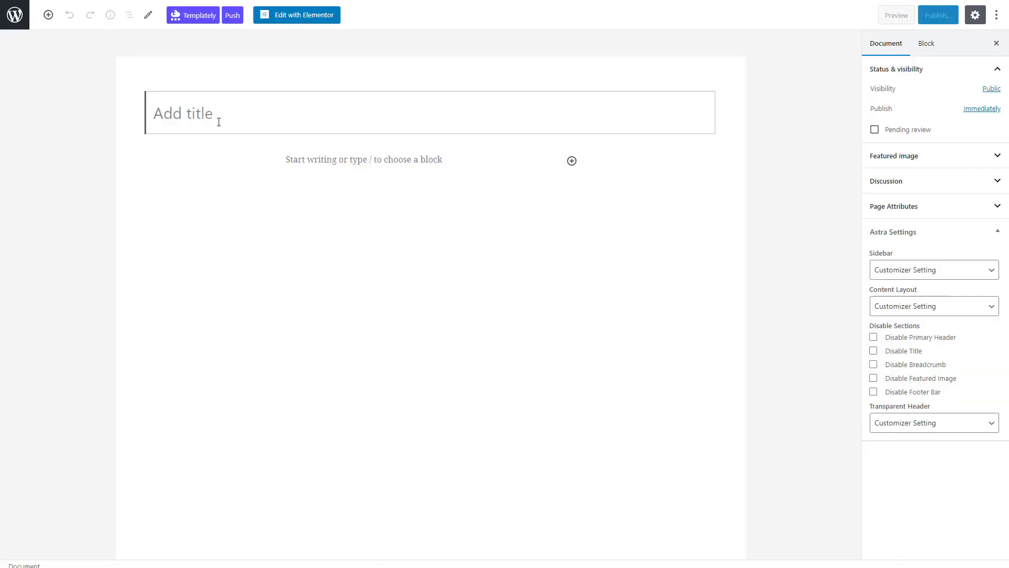
text(Pu)
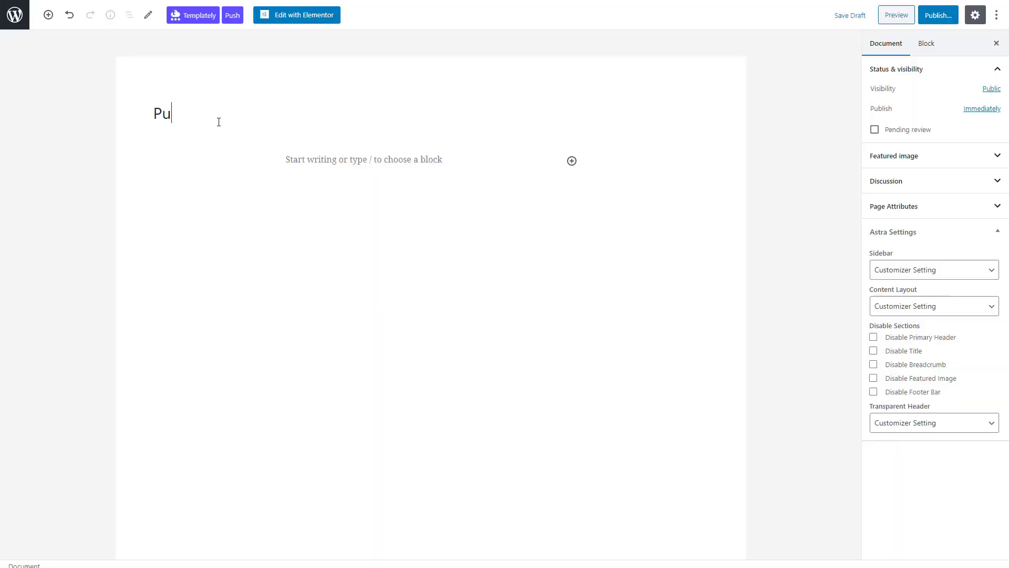
text(ll Saved Template)
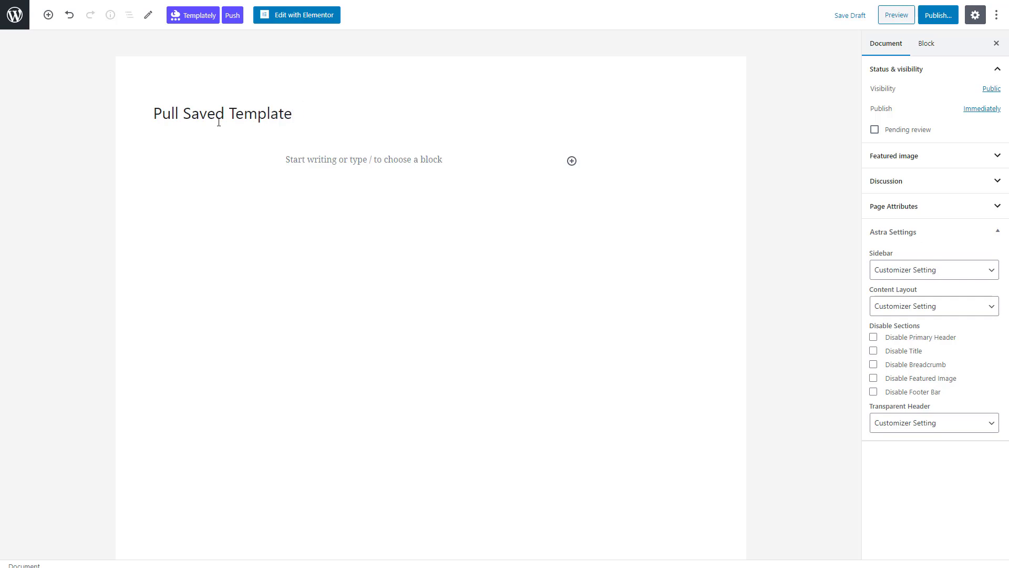
text( fFrom C)
text(olou)
text(lud)
key(BackSpace)
key(BackSpace)
text(oud)
click(933, 16)
click(917, 17)
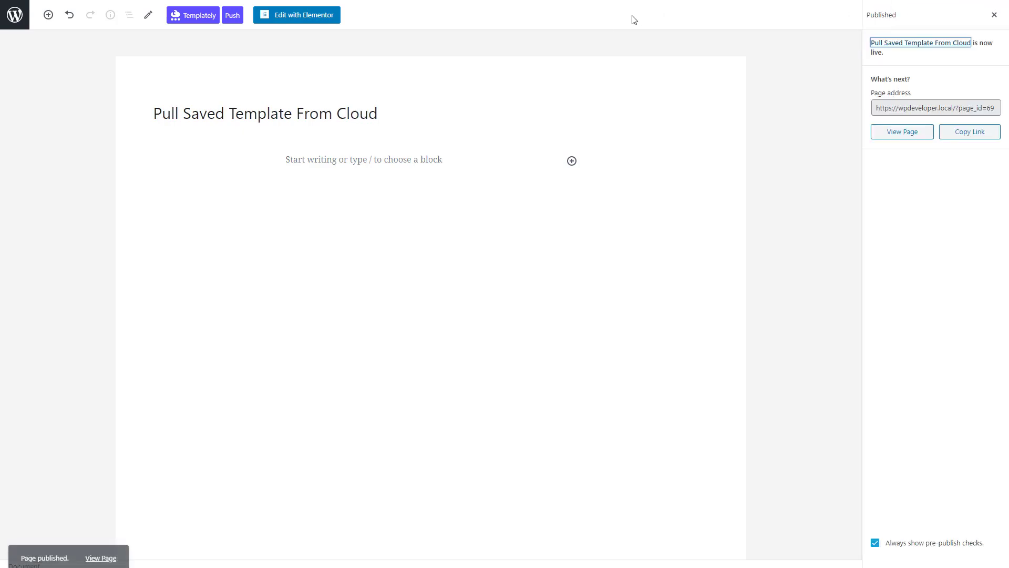
click(324, 16)
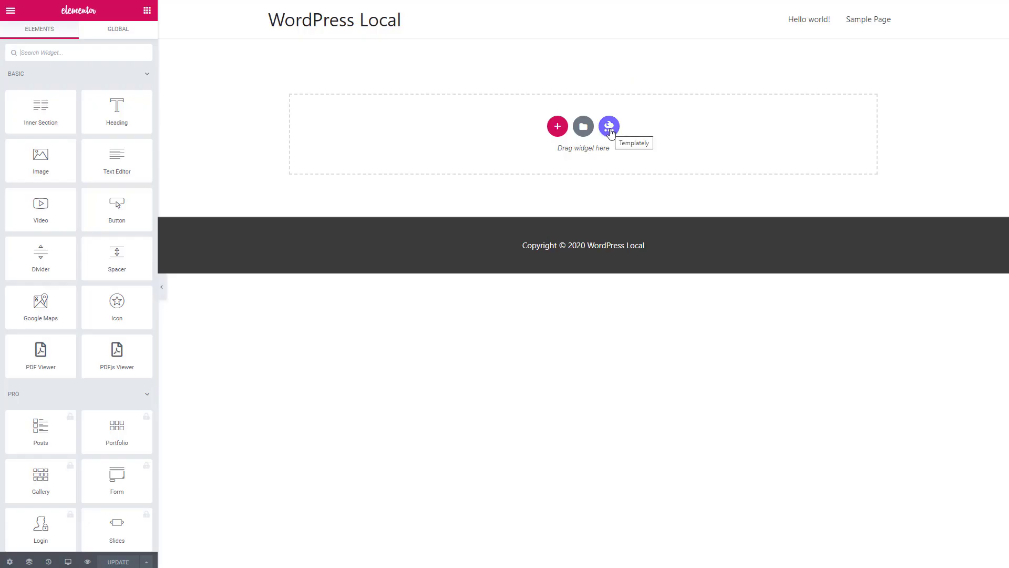
Insert the saved About Me section from Templately's My Cloud into the page and update it.
click(608, 126)
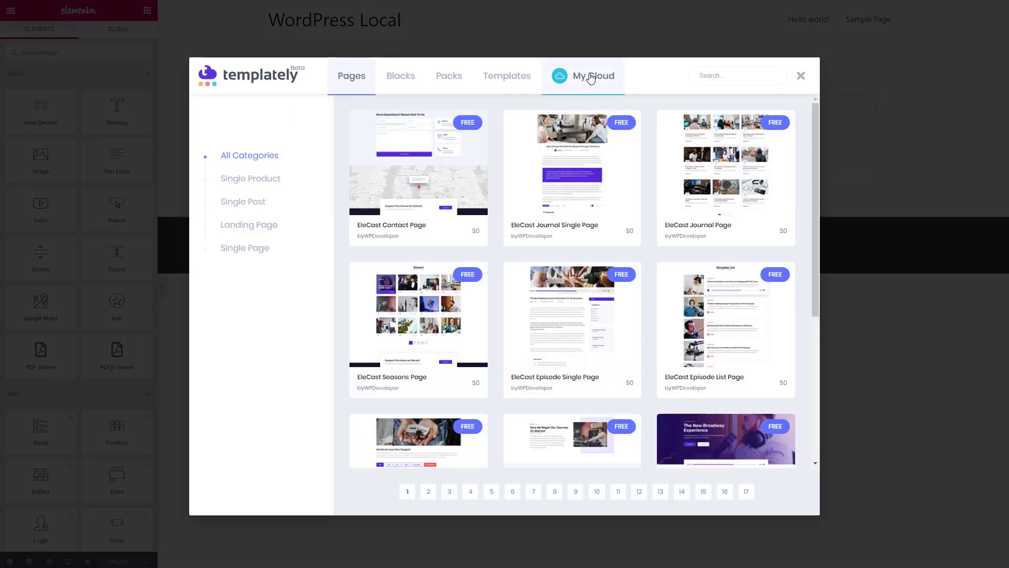
click(591, 77)
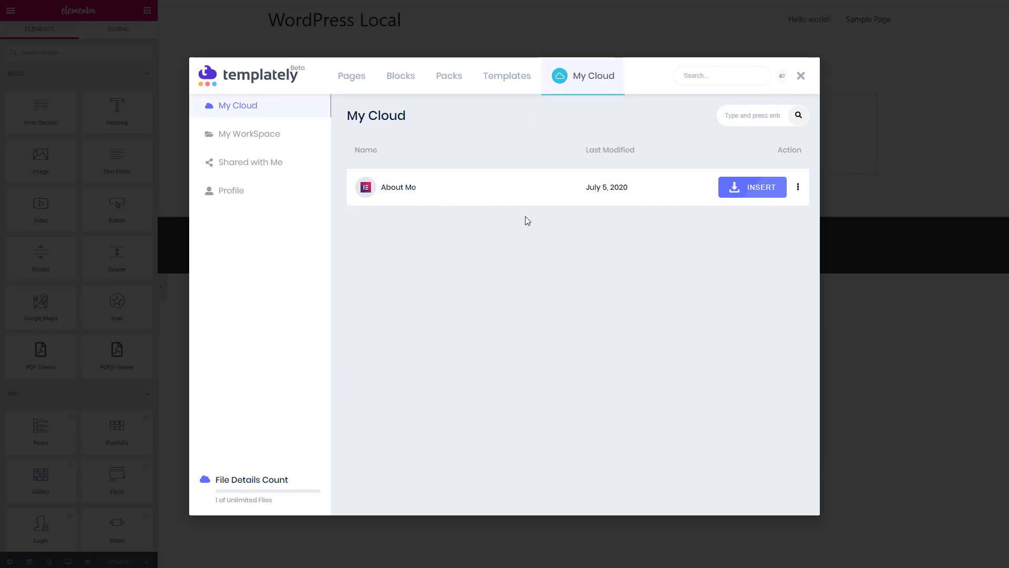
click(741, 188)
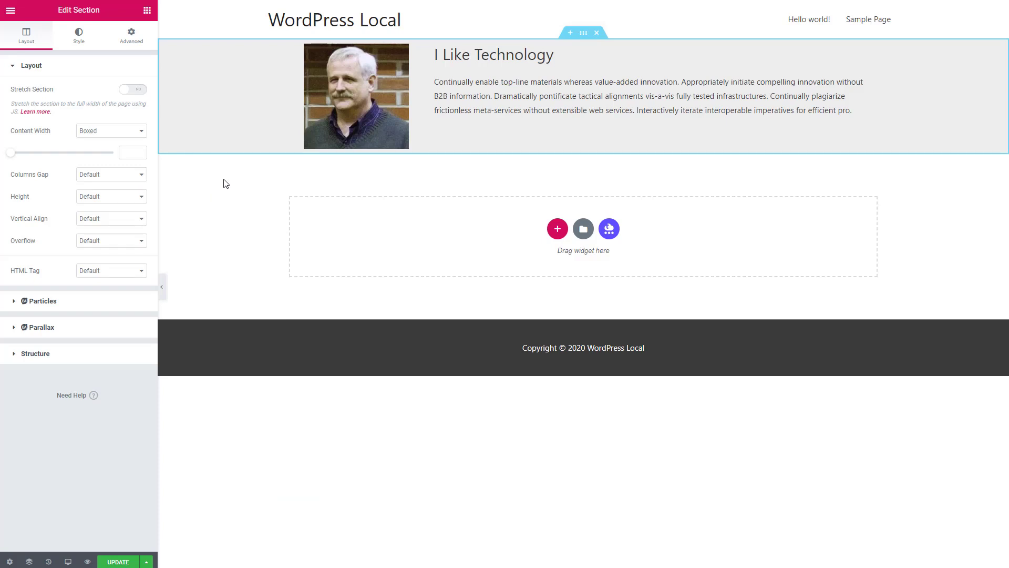
click(116, 562)
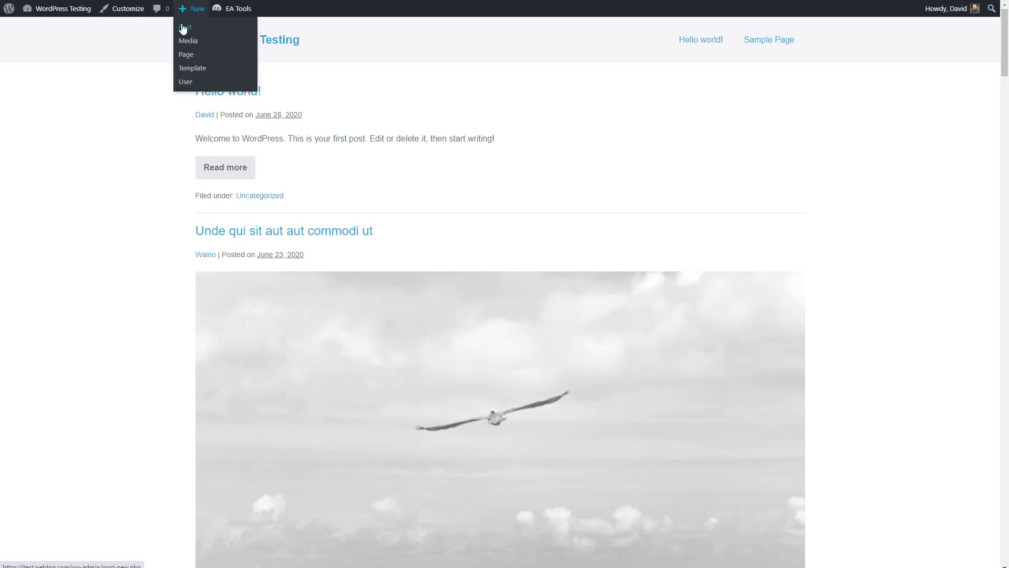
Start a new post titled 'Insert Template Test'.
click(185, 27)
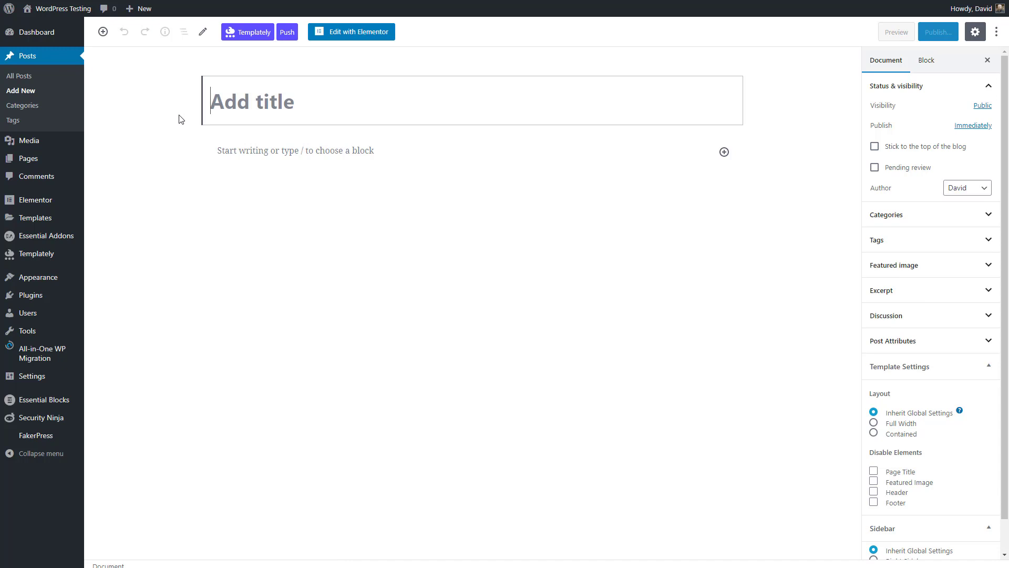
text(Insert Template Test)
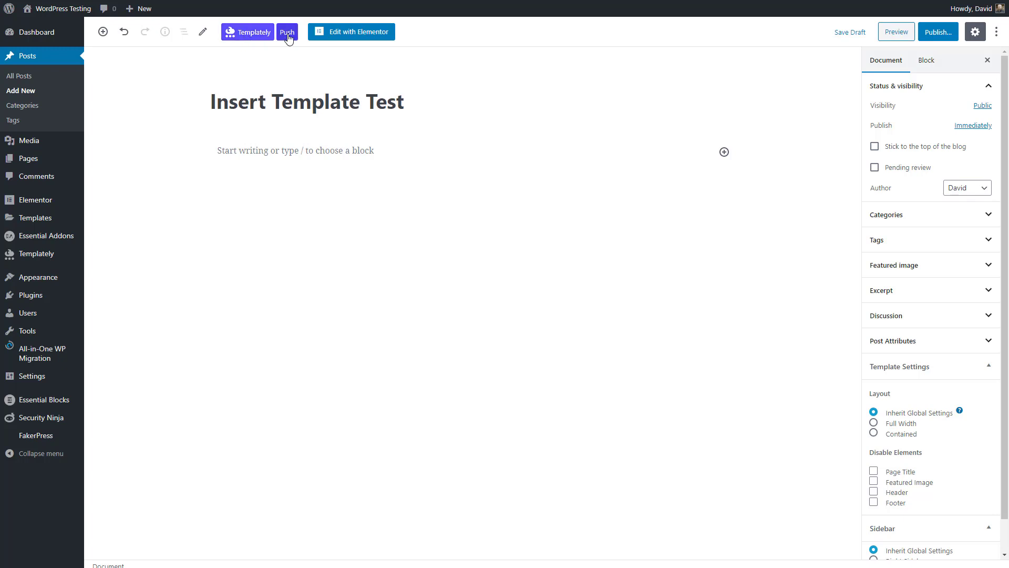
Insert Templately's Gutenberg Image Comparison Block into the post and publish it.
click(252, 37)
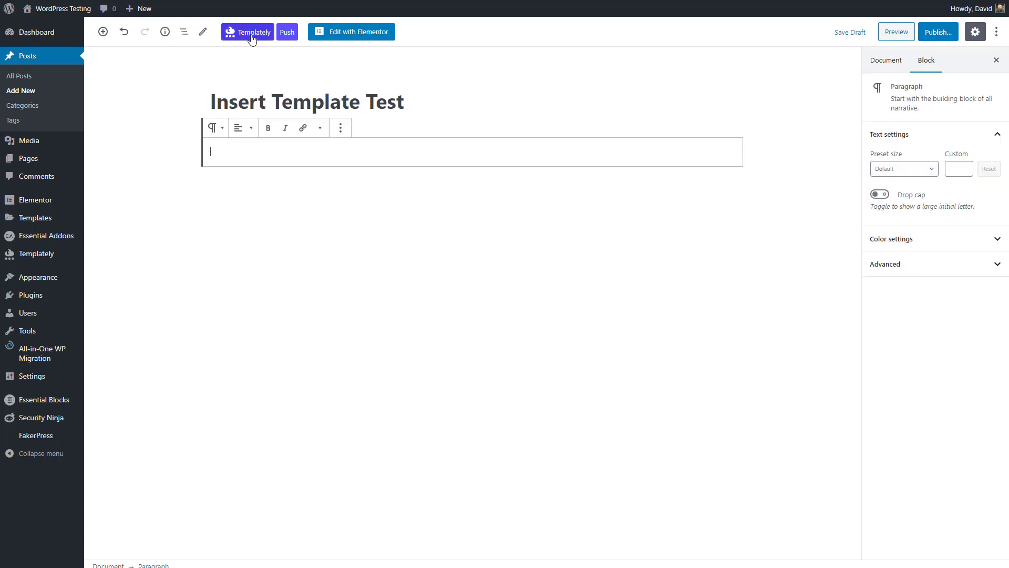
click(252, 36)
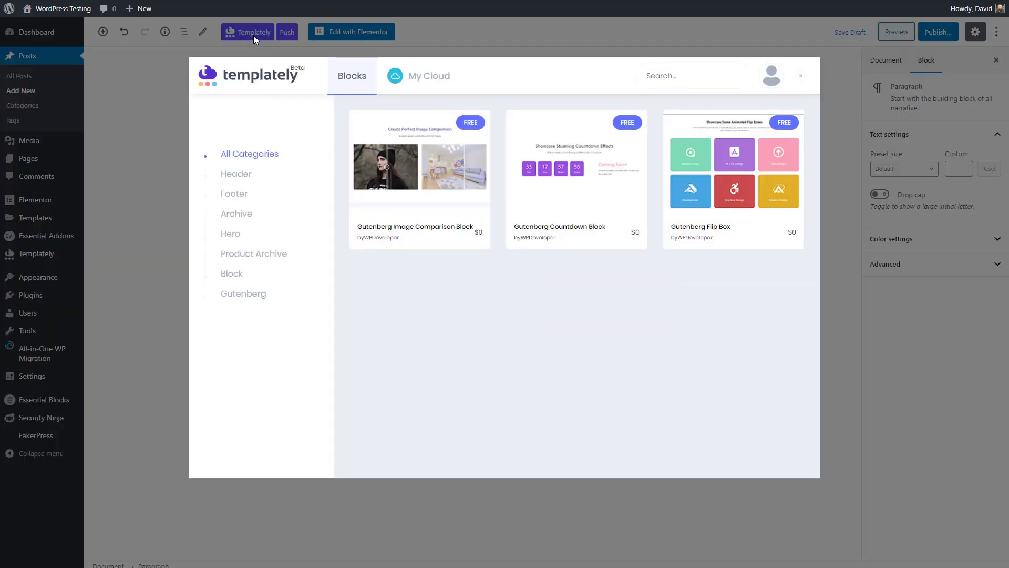
mouse_move(474, 177)
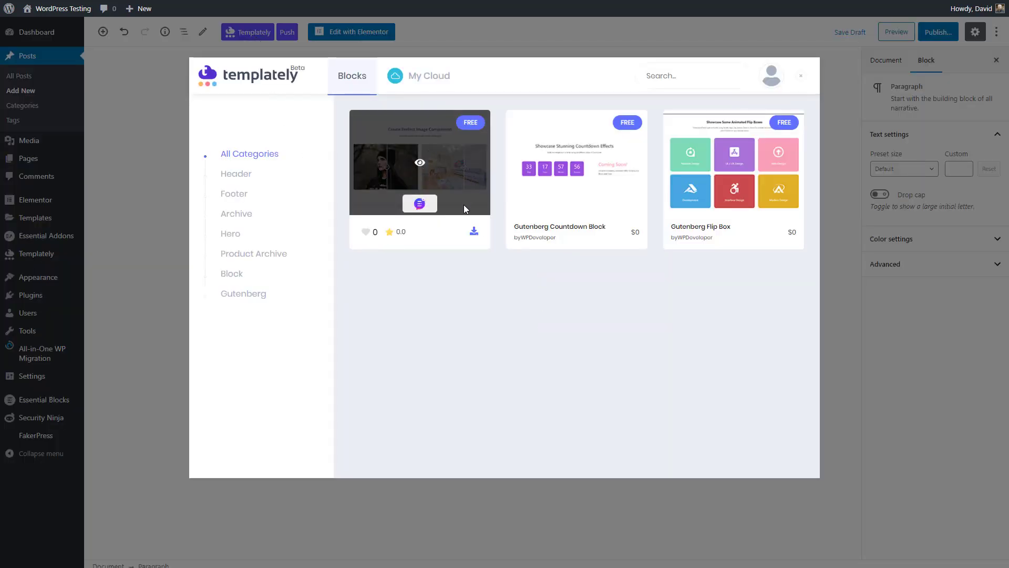
click(474, 232)
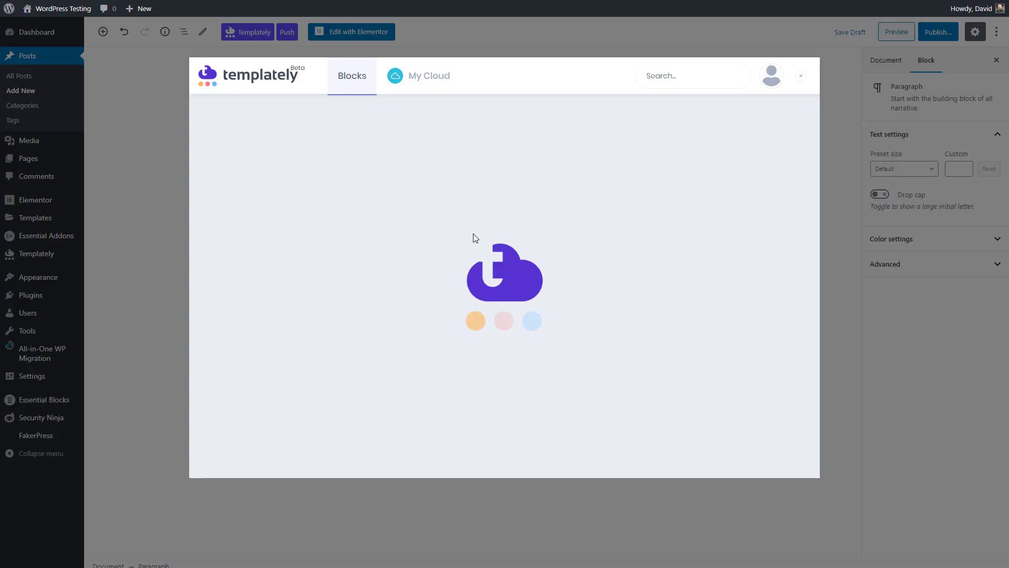
scroll(136, 193, up, 2)
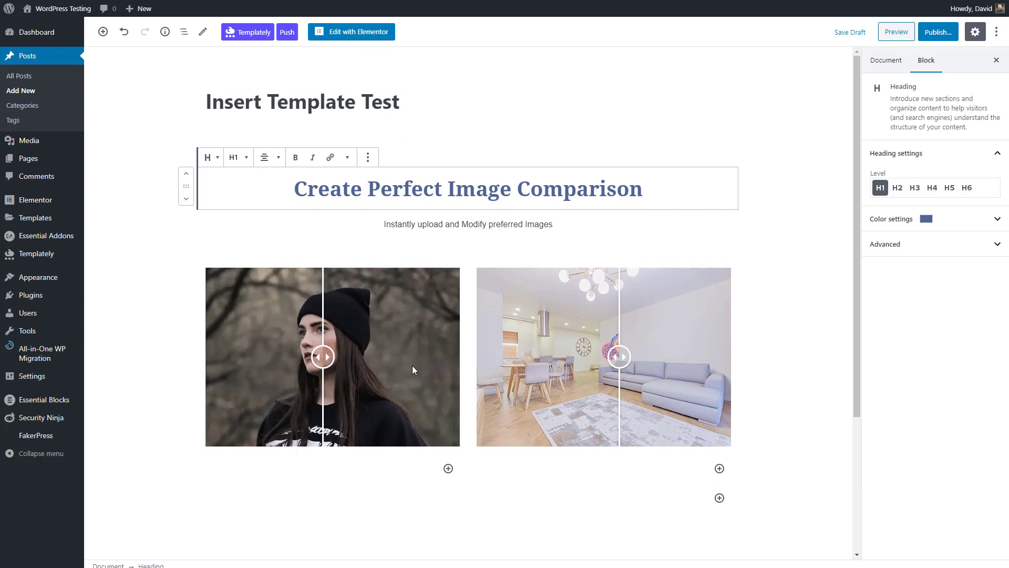
click(937, 33)
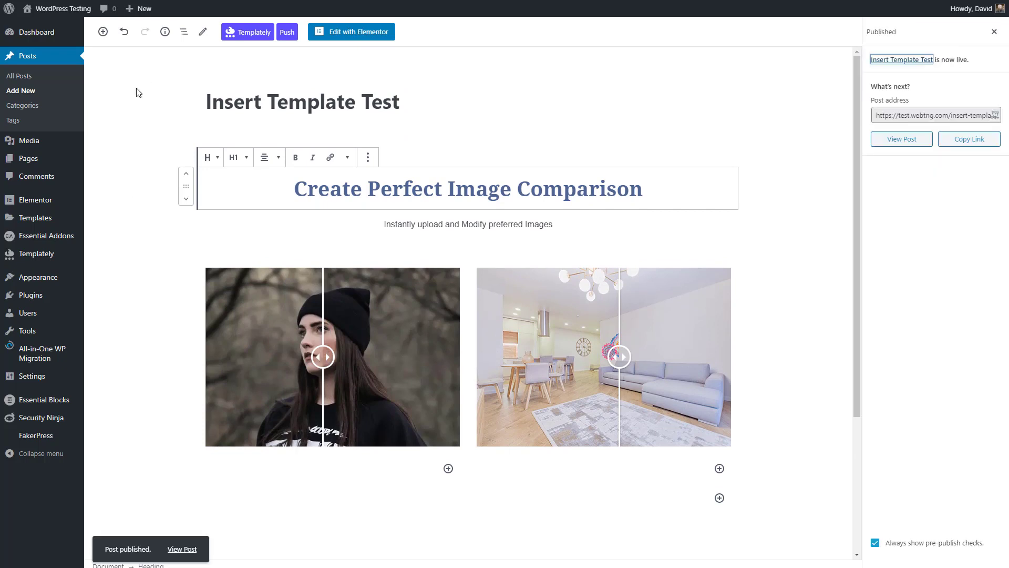
Start another new post titled 'About Pippa'.
click(19, 91)
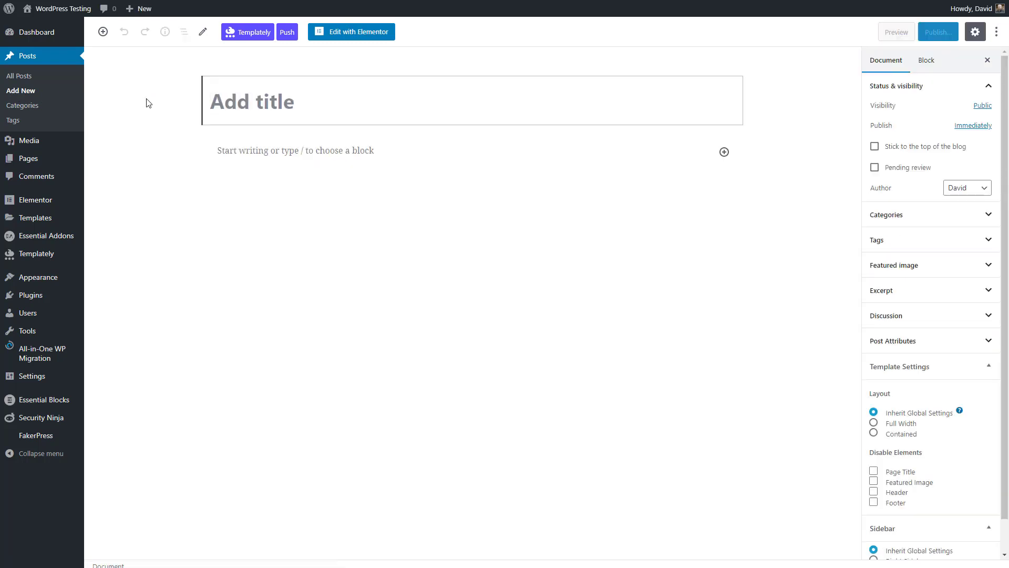
text(About Pippa)
click(222, 147)
Add a 33/66 Columns block with the pippa2.jpg dog photo from the Media Library on the left.
text(/col)
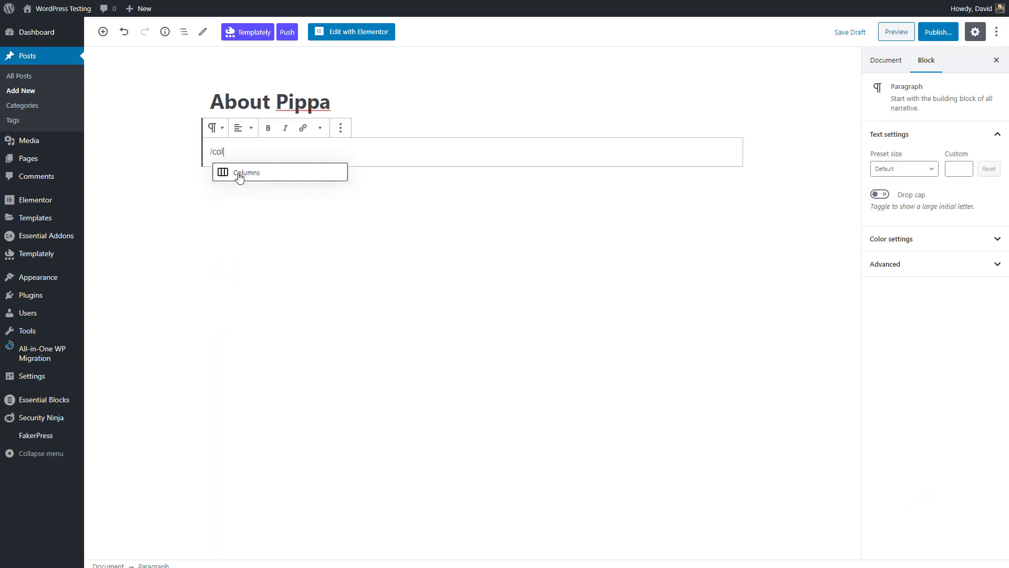
click(239, 173)
click(279, 213)
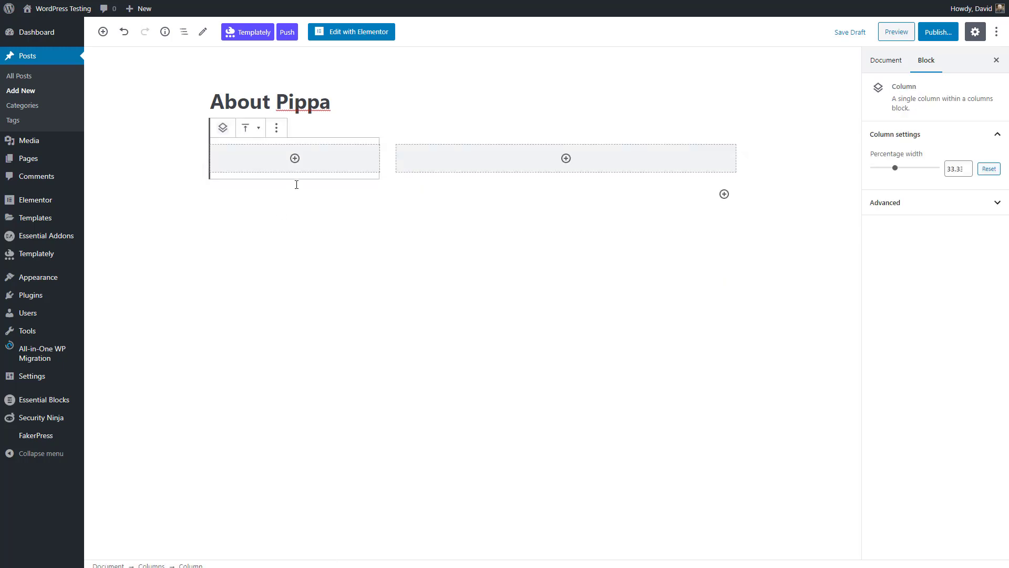
click(295, 159)
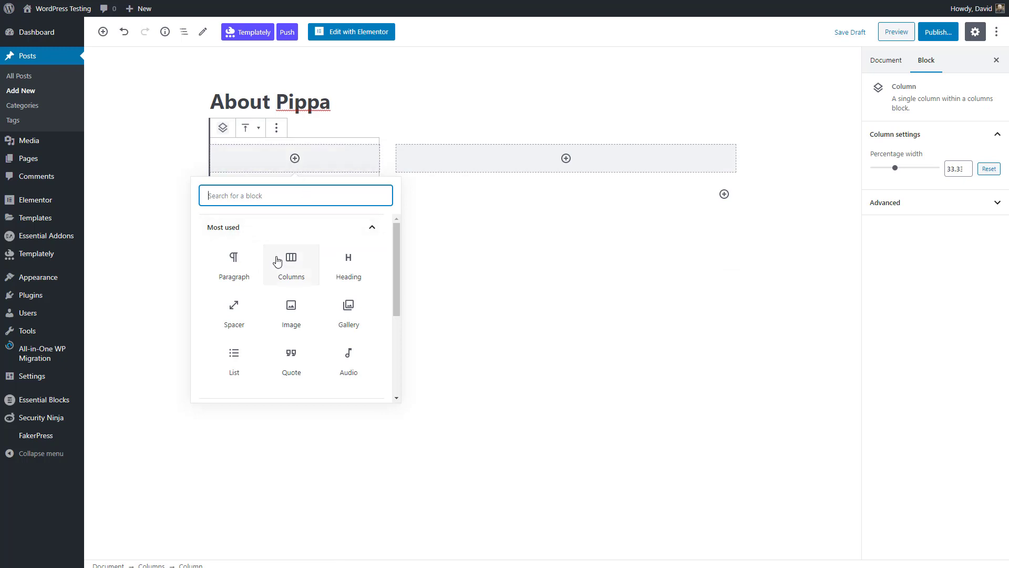
click(291, 310)
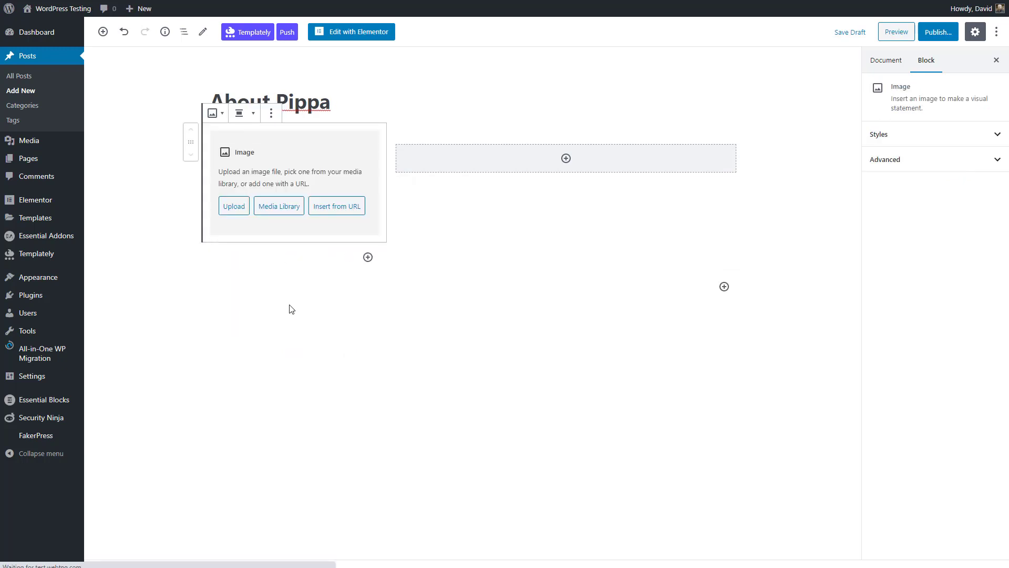
click(273, 207)
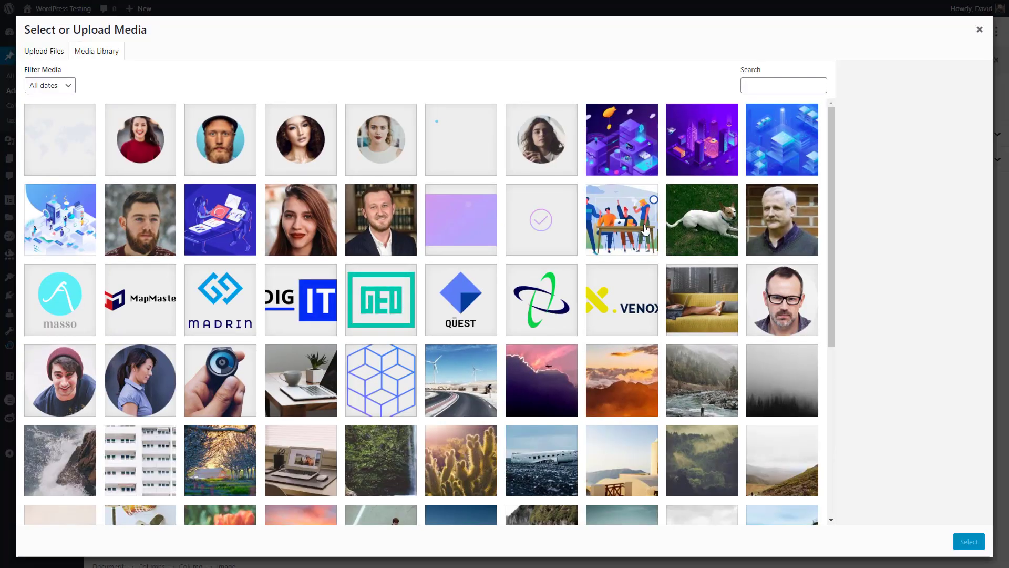
click(700, 218)
click(969, 542)
Add a paragraph block to the right column.
click(562, 160)
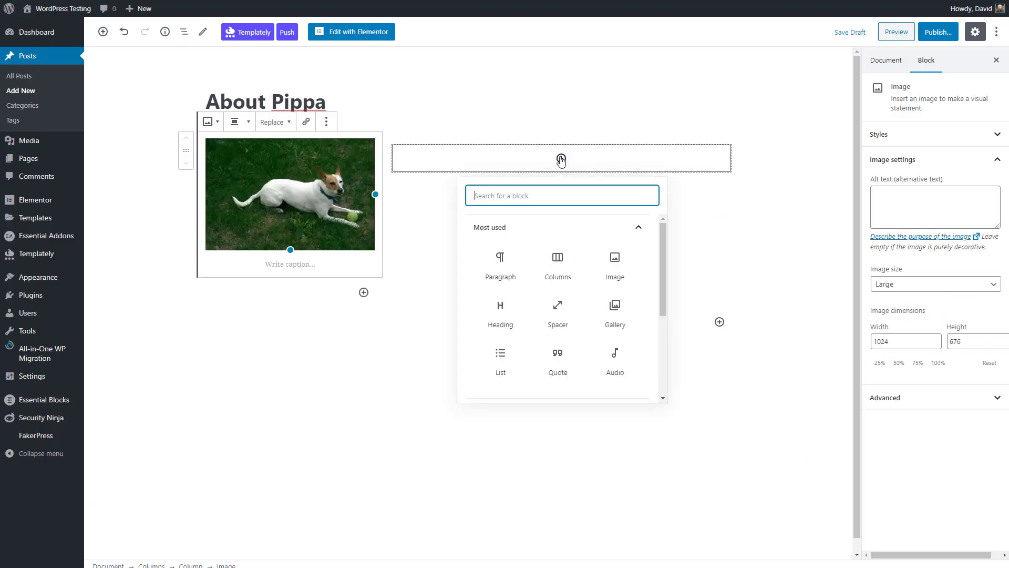
click(494, 265)
drag(601, 8, 583, 9)
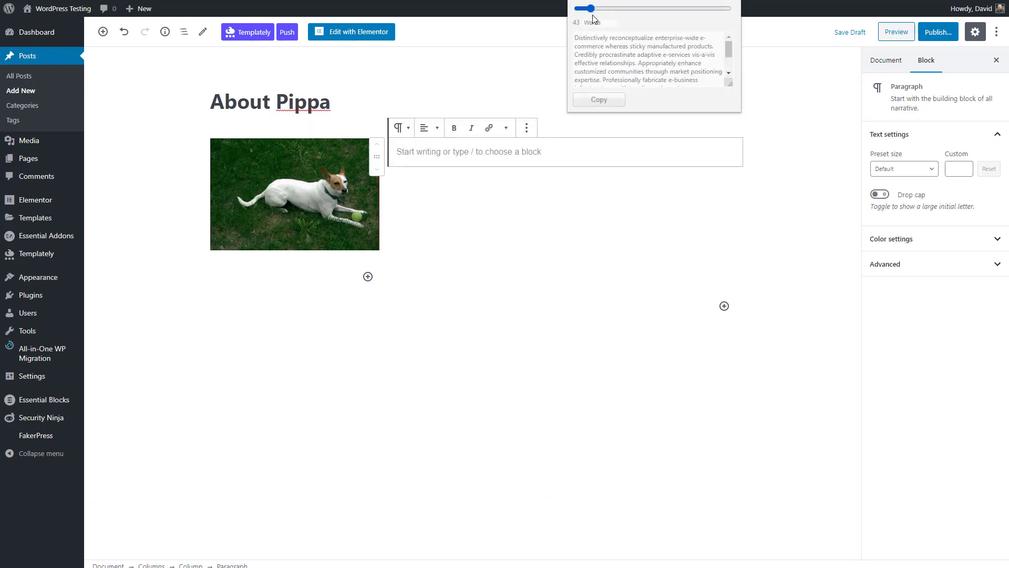
Paste generated lorem filler text into the paragraph and publish the post.
click(599, 100)
key(ctrl+v)
click(585, 247)
click(600, 90)
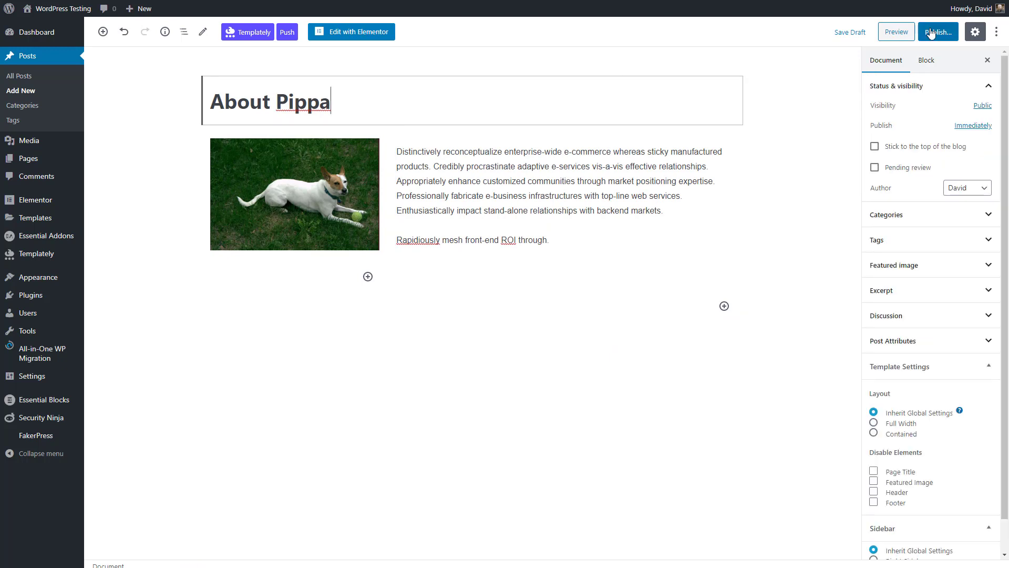
click(931, 33)
click(934, 32)
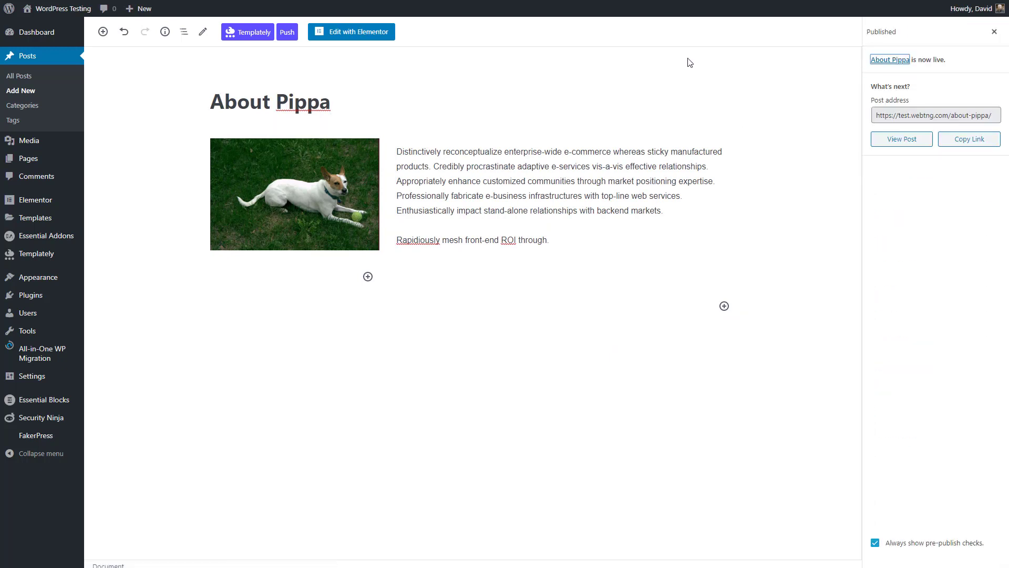
Push the post to Templately as template 'About Pippa' saved in My Clouds.
click(289, 33)
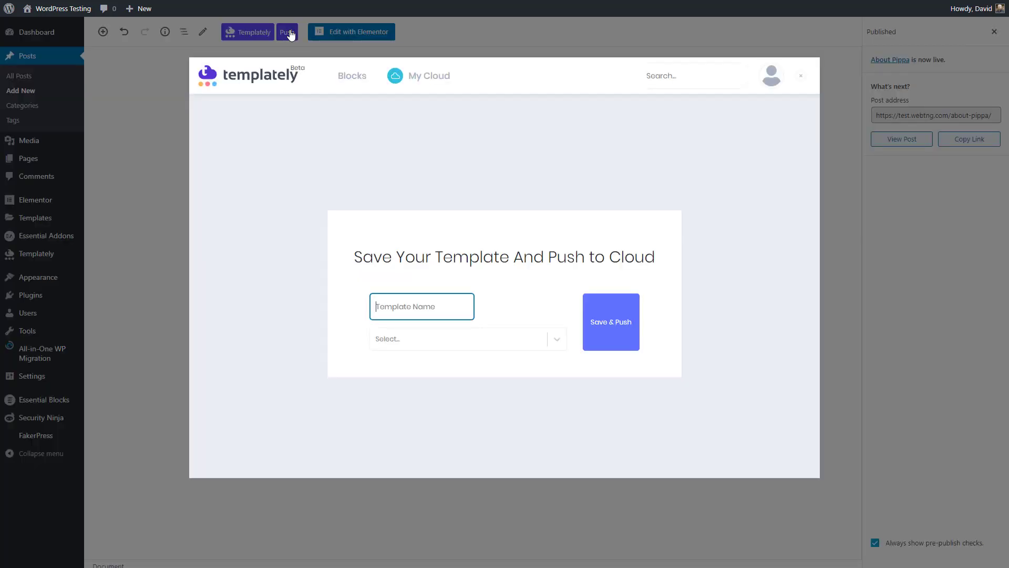
text(About Pippa)
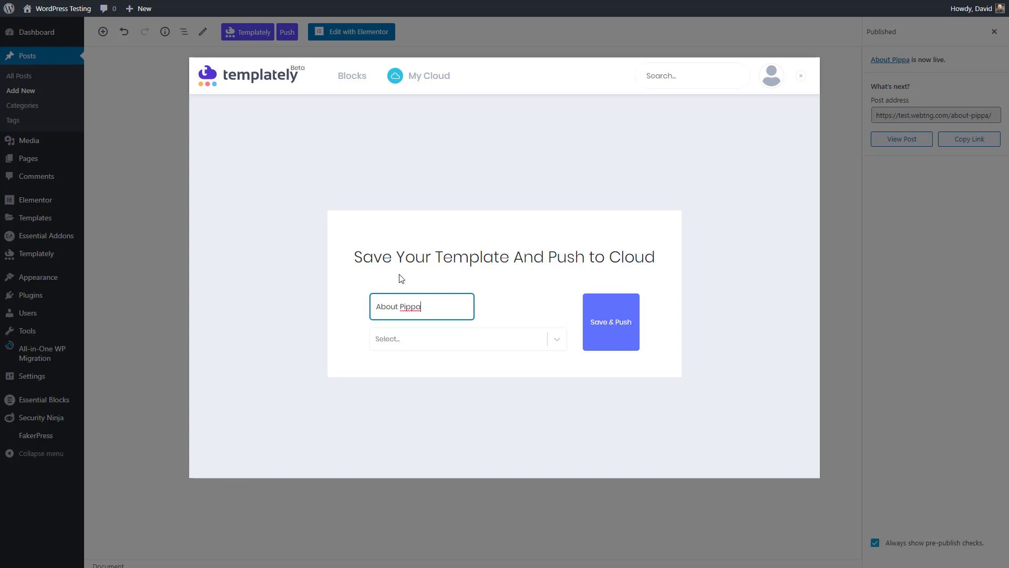
click(405, 346)
click(408, 366)
click(610, 323)
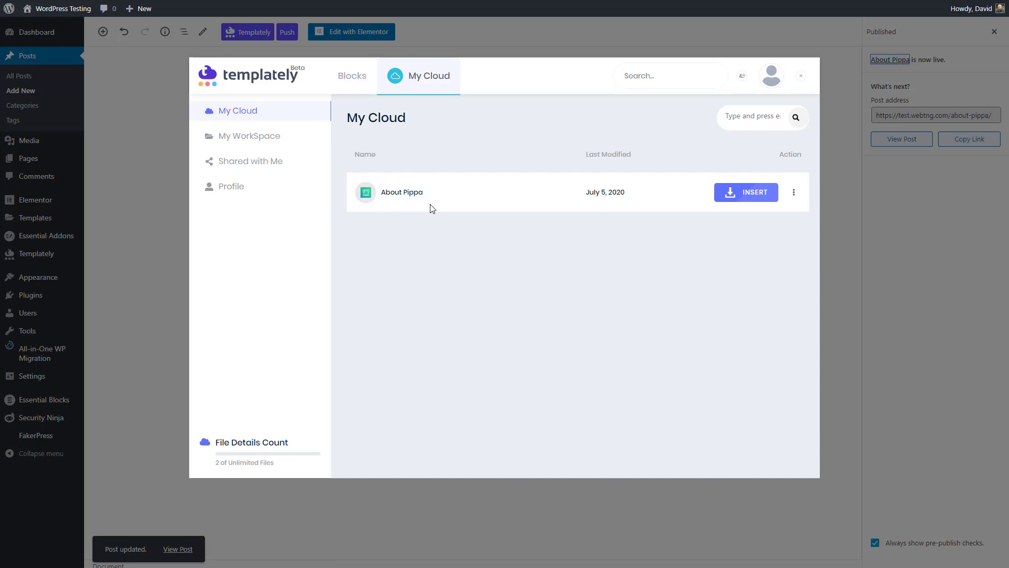
Close Templately and start a new post titled 'Pull Template' on the local site.
click(800, 76)
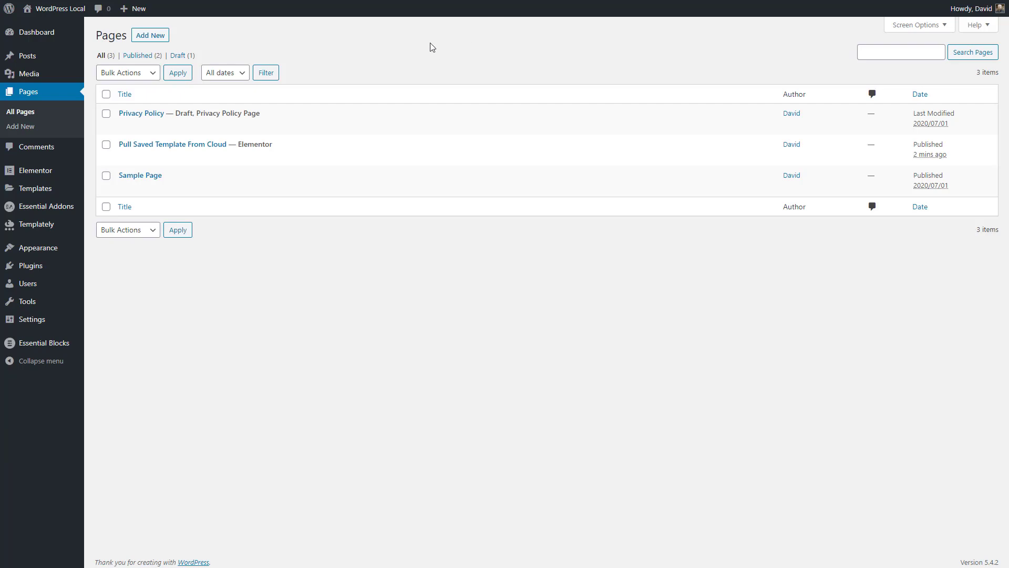
mouse_move(66, 12)
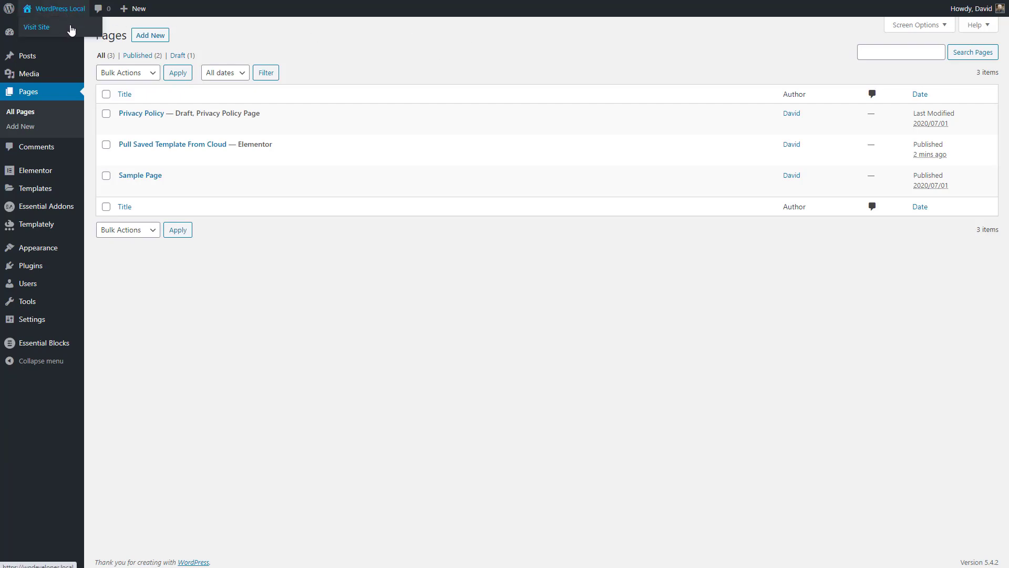
mouse_move(29, 57)
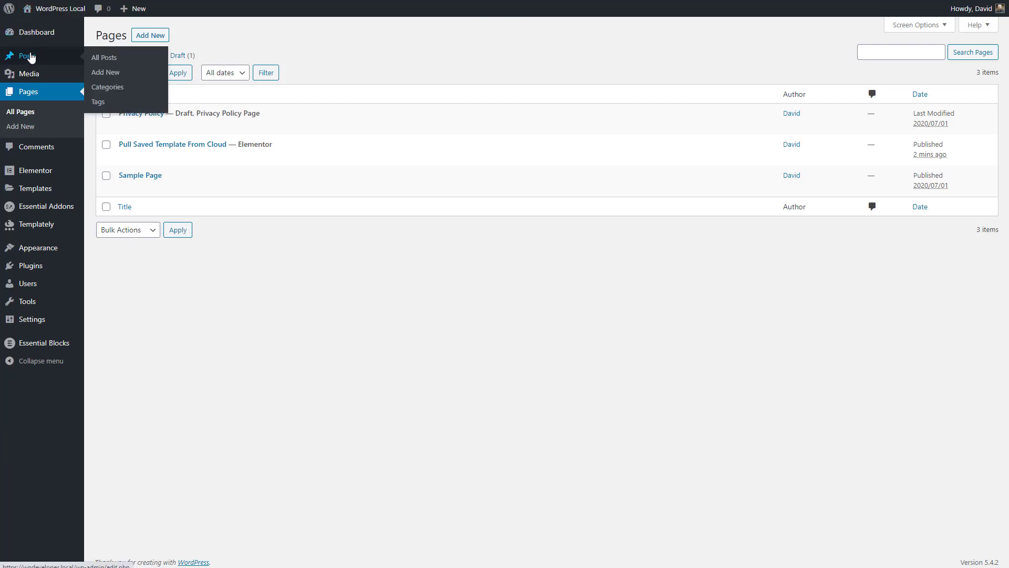
click(109, 75)
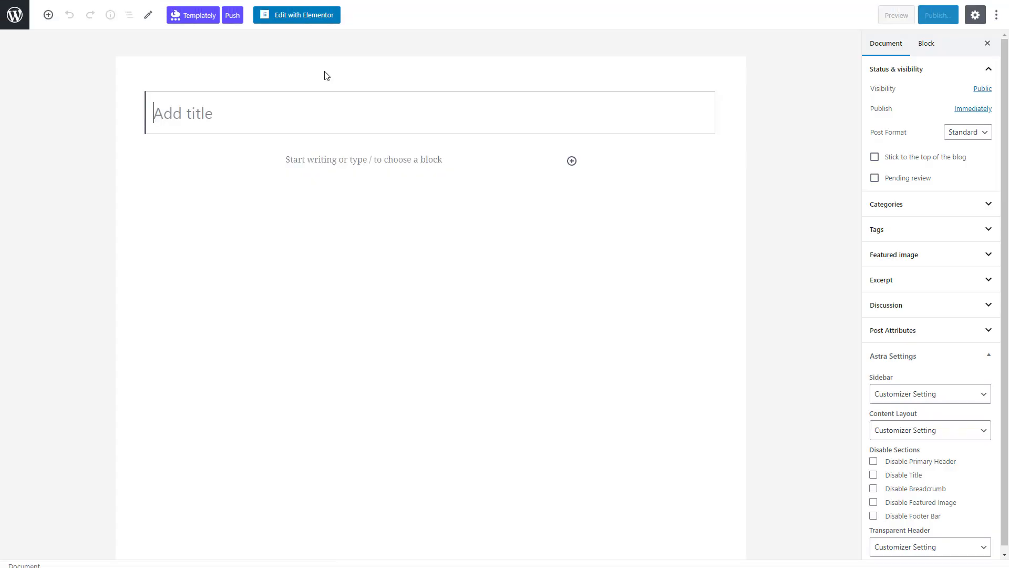
text(Pull )
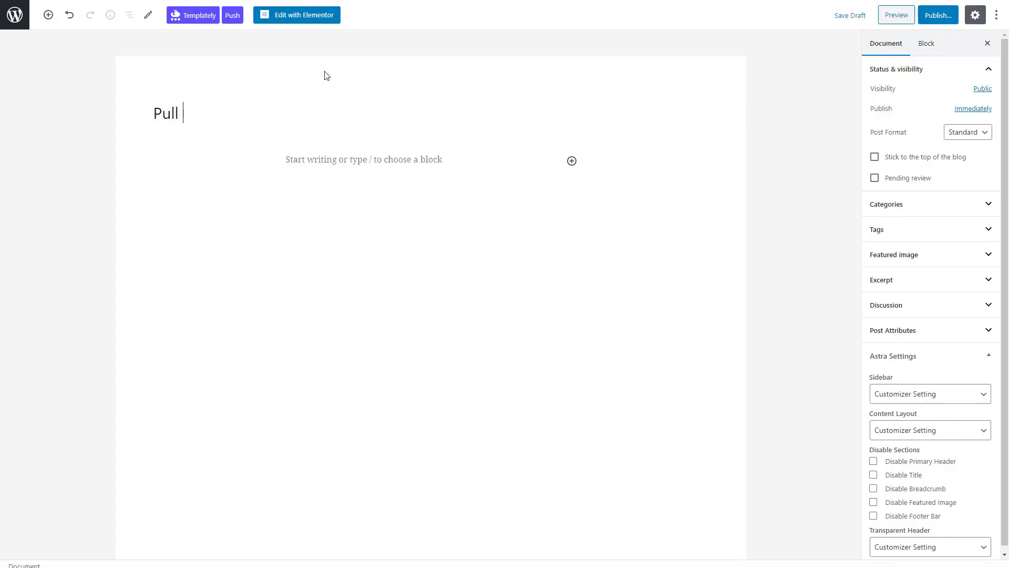
text(TEmp)
key(BackSpace)
key(BackSpace)
key(BackSpace)
text(emplate)
Insert the About Pippa template from Templately's My Cloud into the post.
click(313, 159)
click(200, 15)
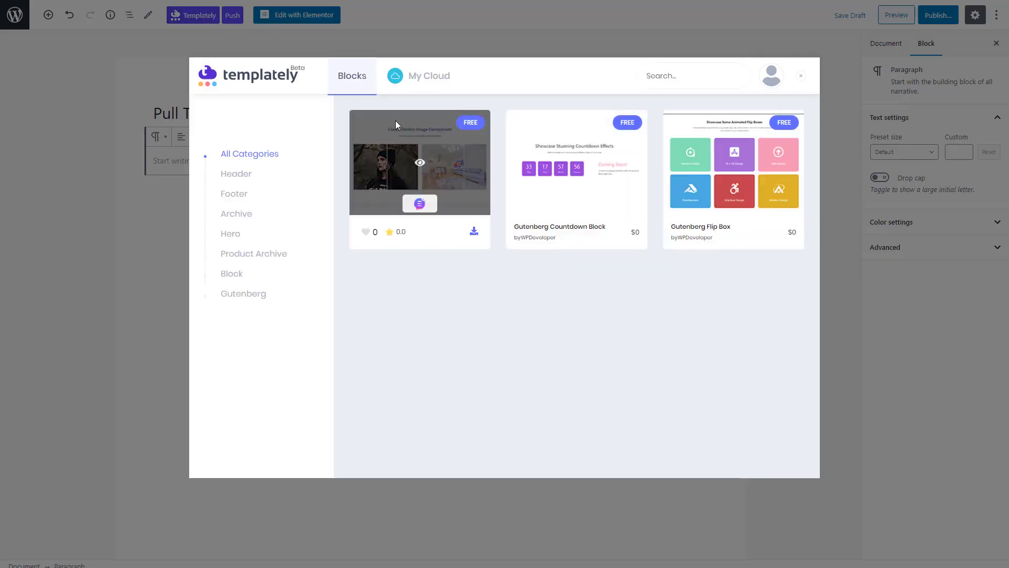
click(429, 78)
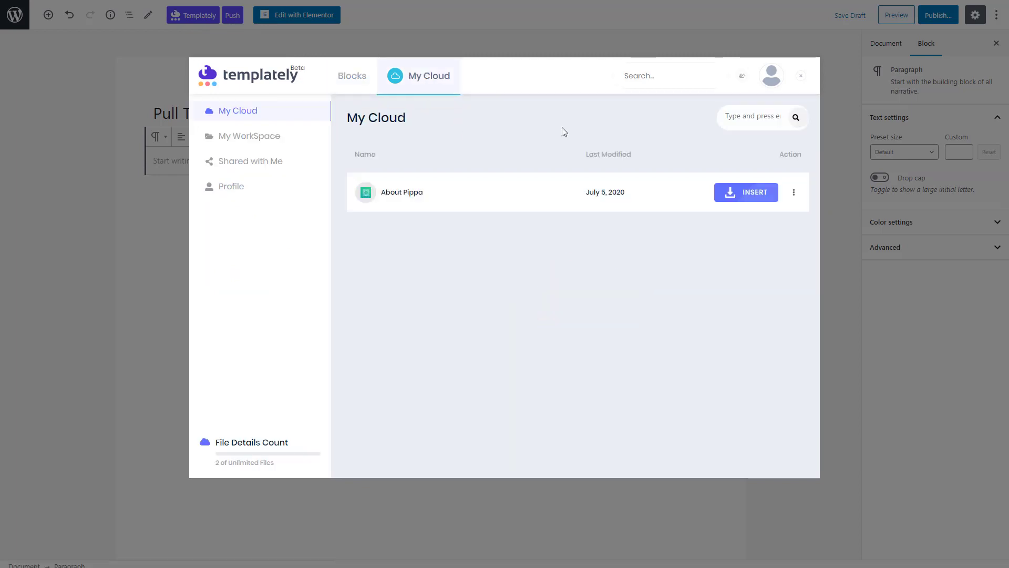
click(745, 192)
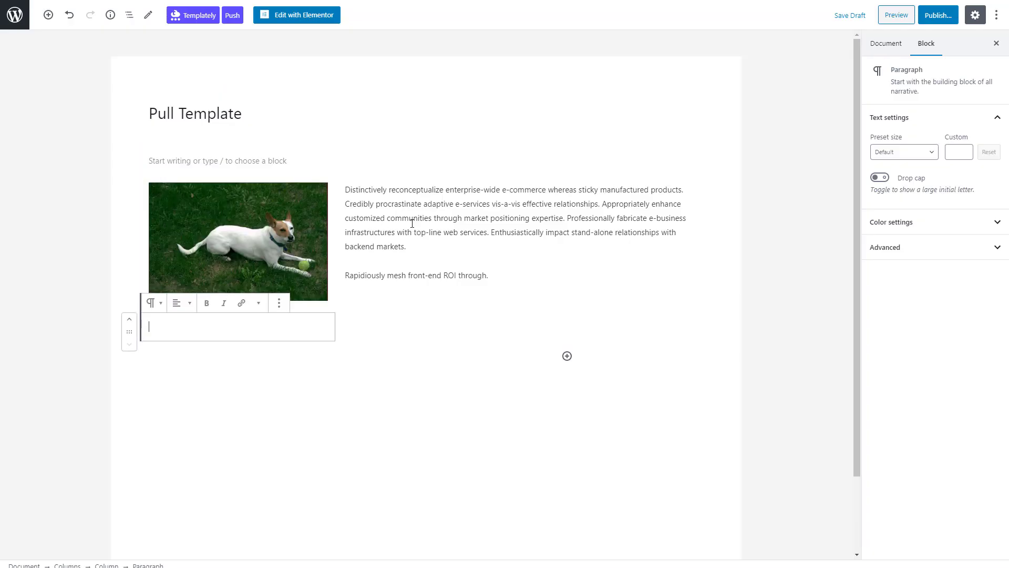
Remove the leftover empty paragraph block above the template.
click(380, 162)
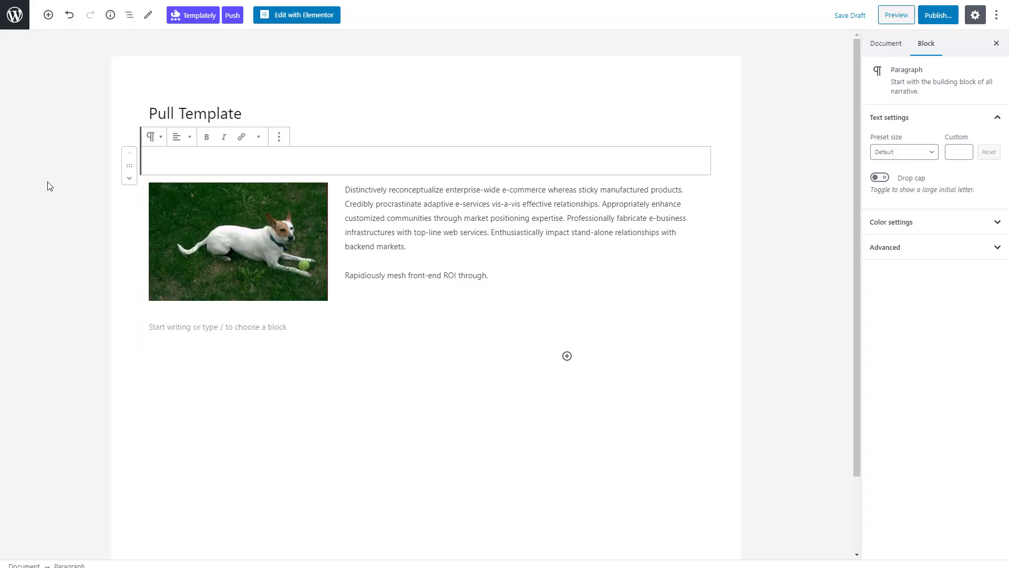
click(280, 137)
click(304, 306)
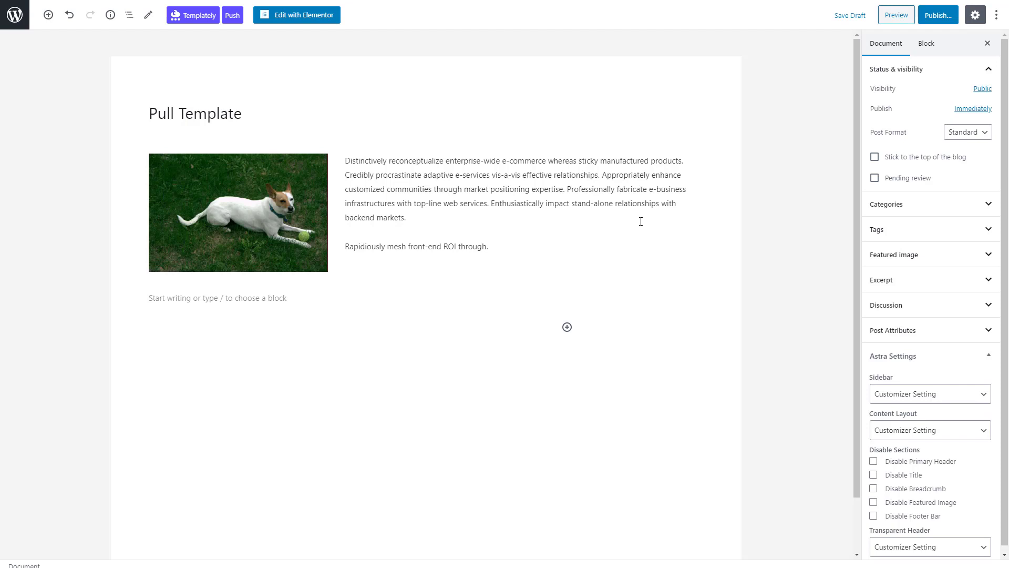
Publish the Pull Template post and go to Templately's My WorkSpace page.
click(939, 15)
click(15, 15)
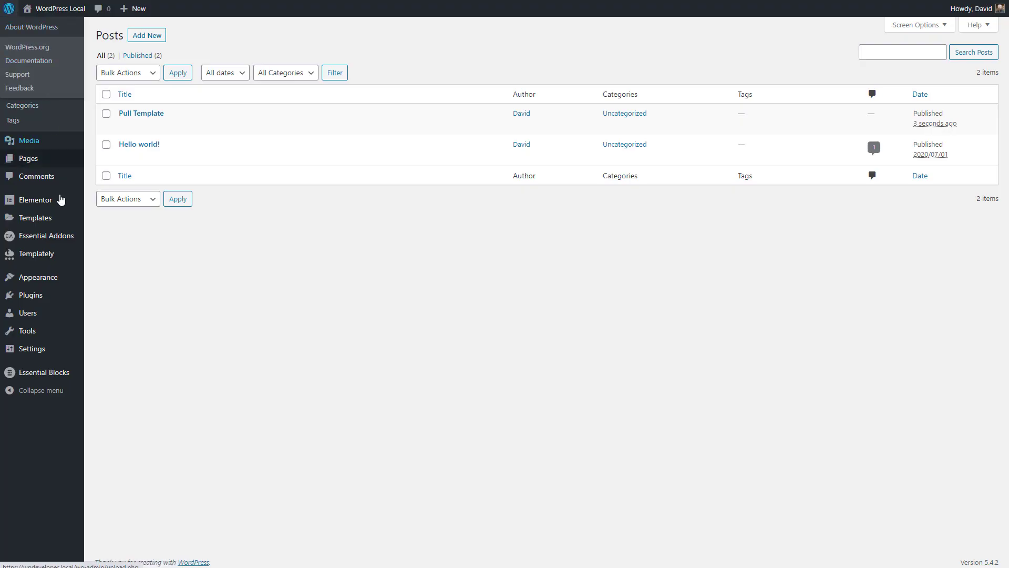
click(26, 255)
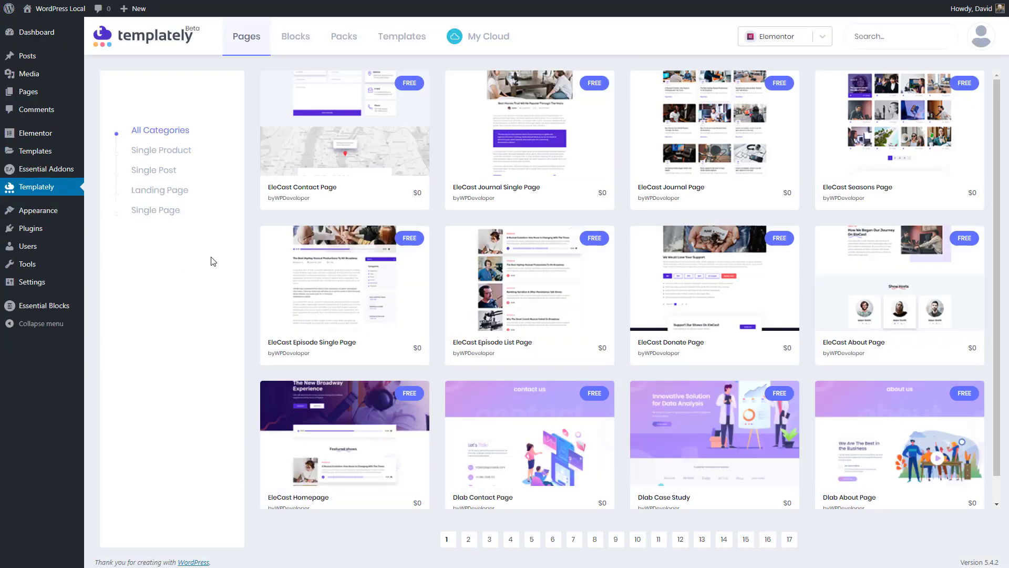
click(472, 38)
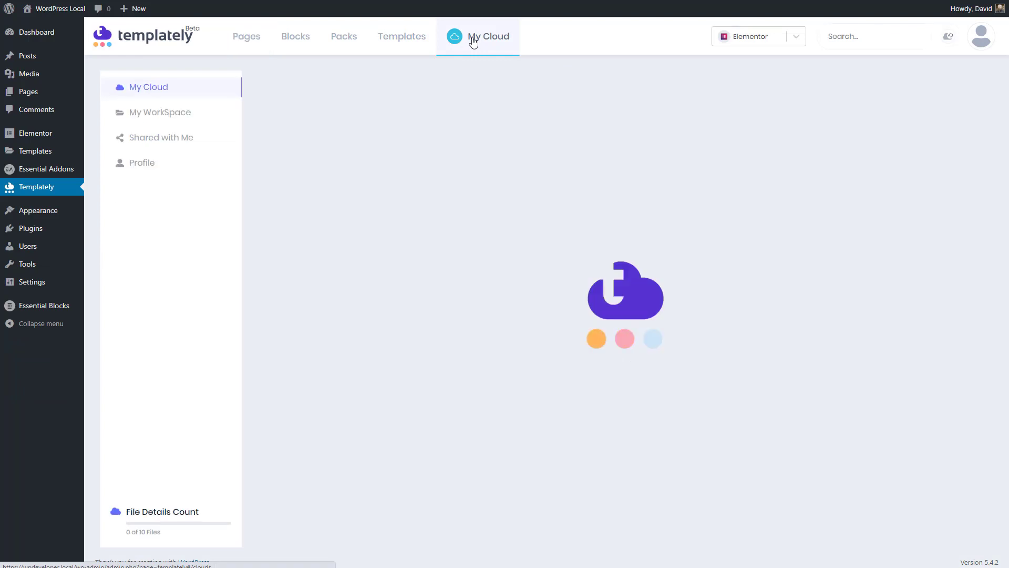
click(168, 115)
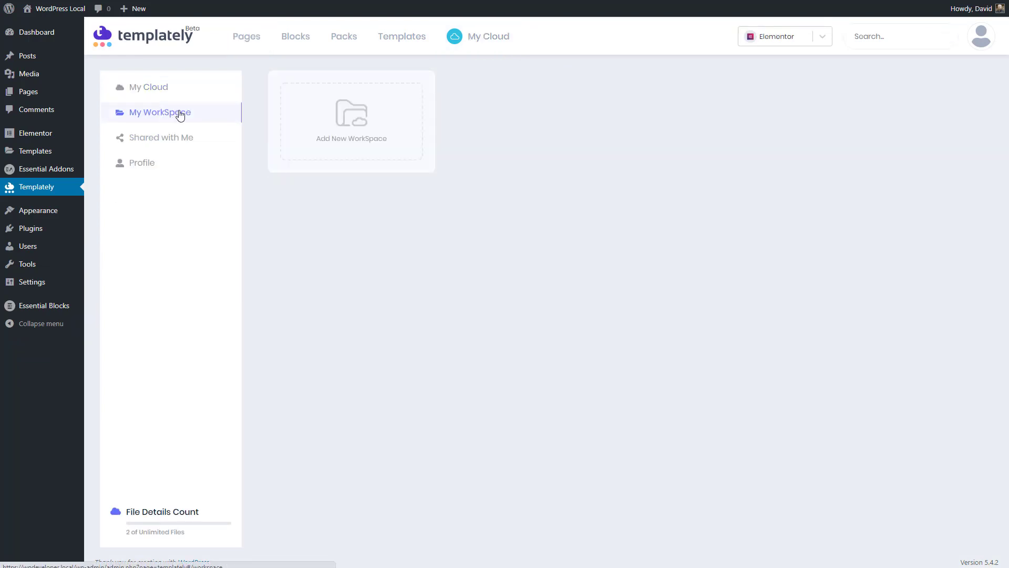
Create a workspace named 'Team Folder' with one invited e-mail address and open it.
click(354, 121)
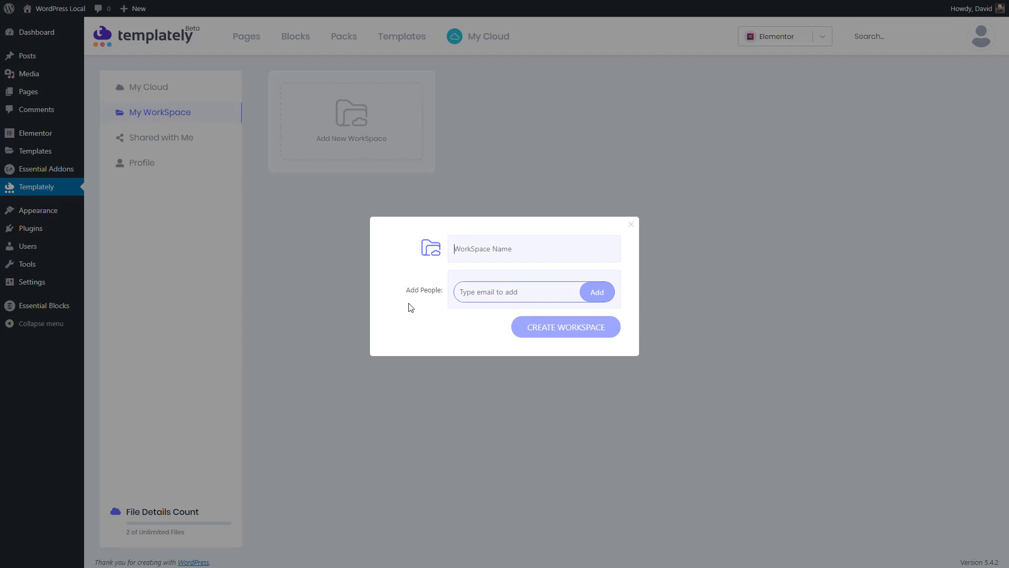
text(Team Folder)
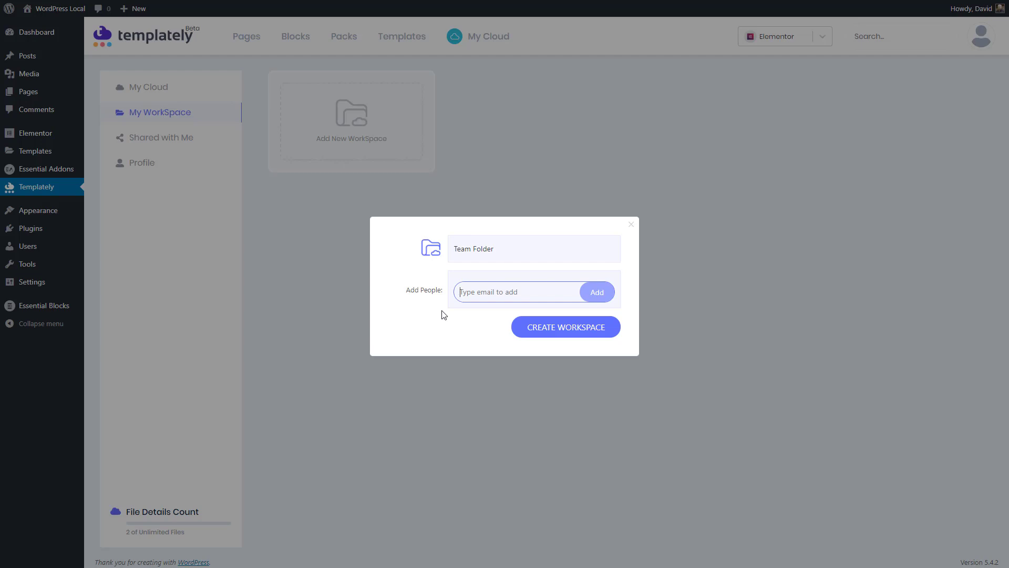
key(ctrl+v)
key(Return)
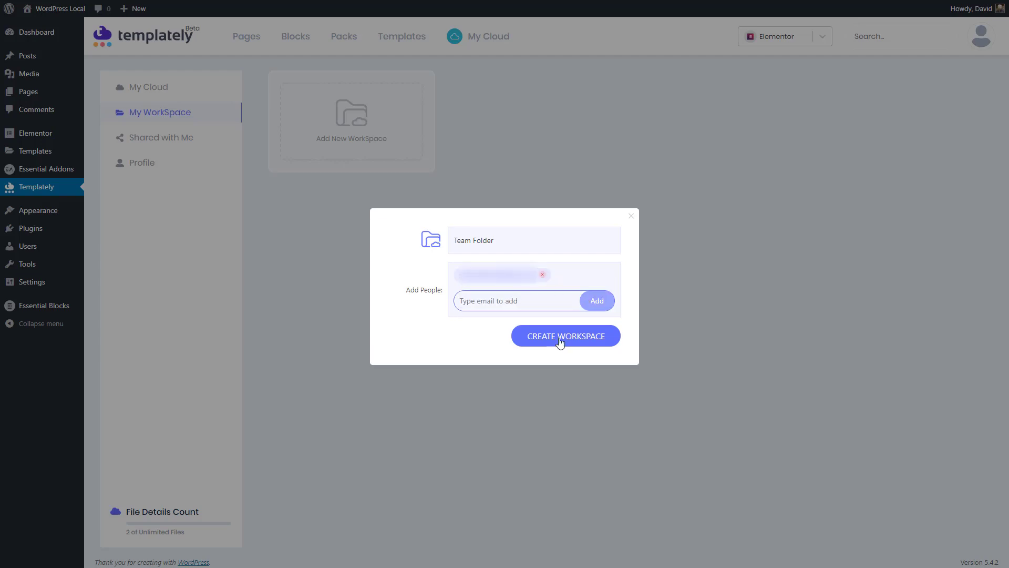
click(560, 342)
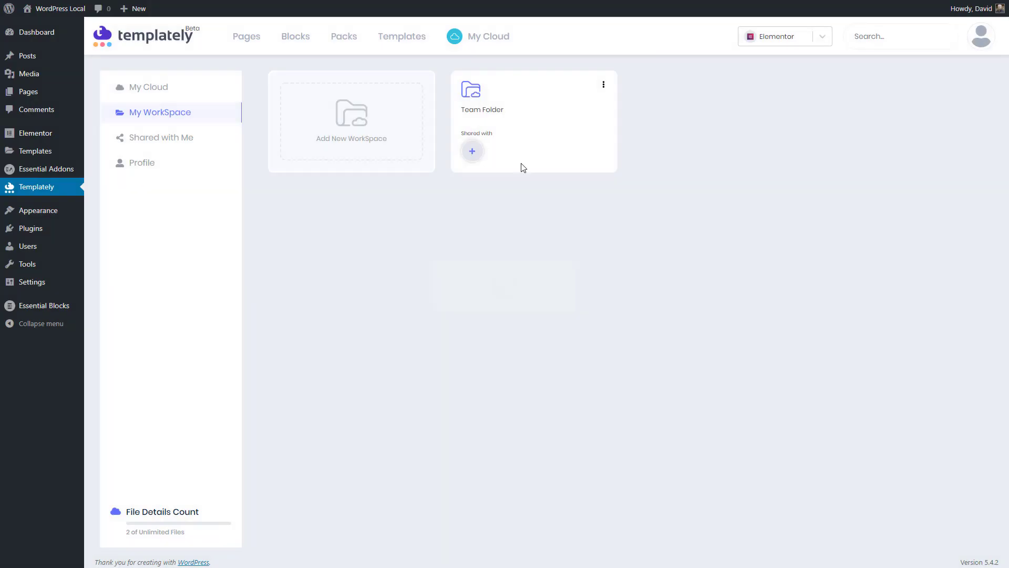
click(514, 118)
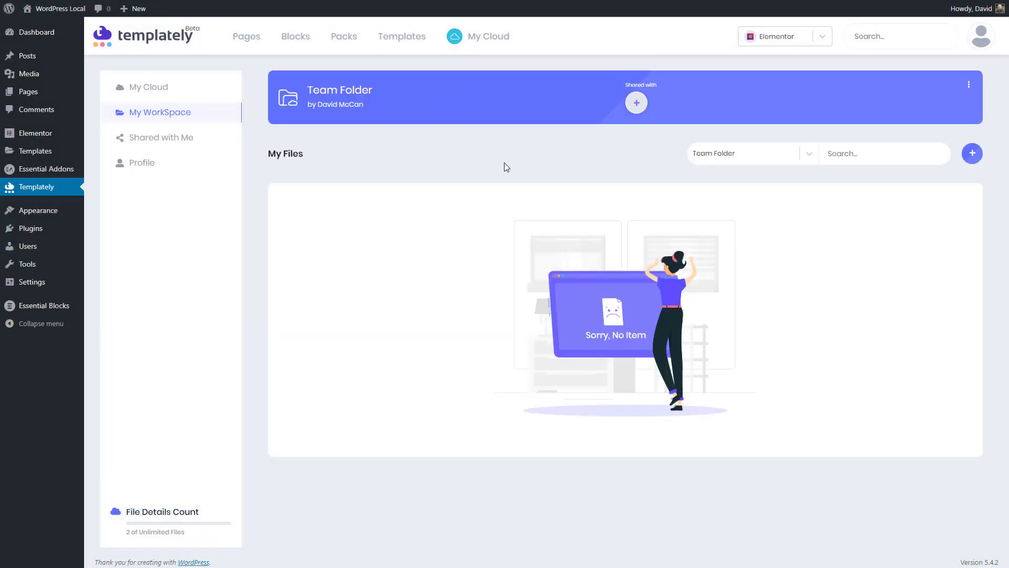
Copy the About Me template from My Cloud to the Team Folder workspace.
click(167, 90)
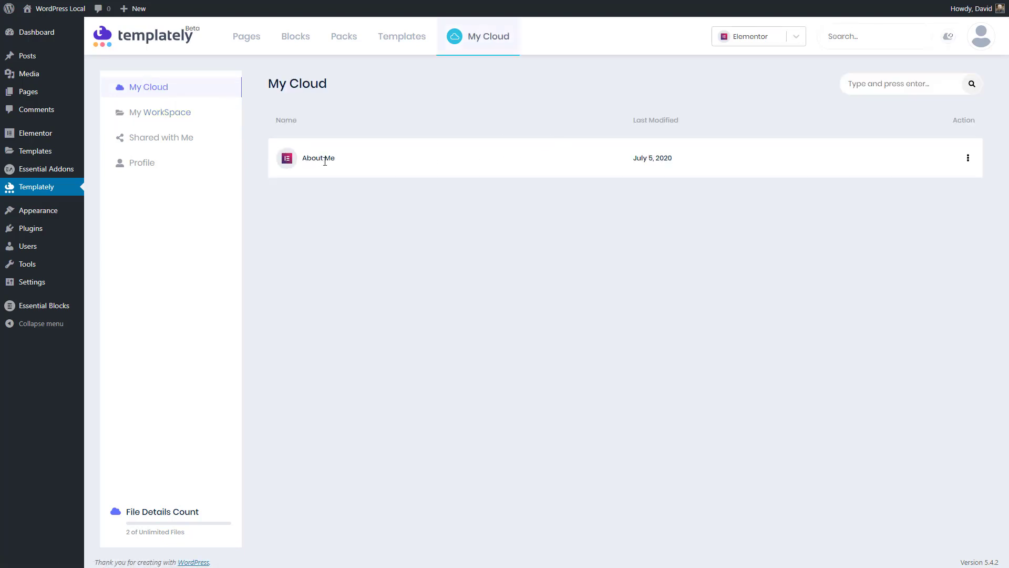
click(969, 161)
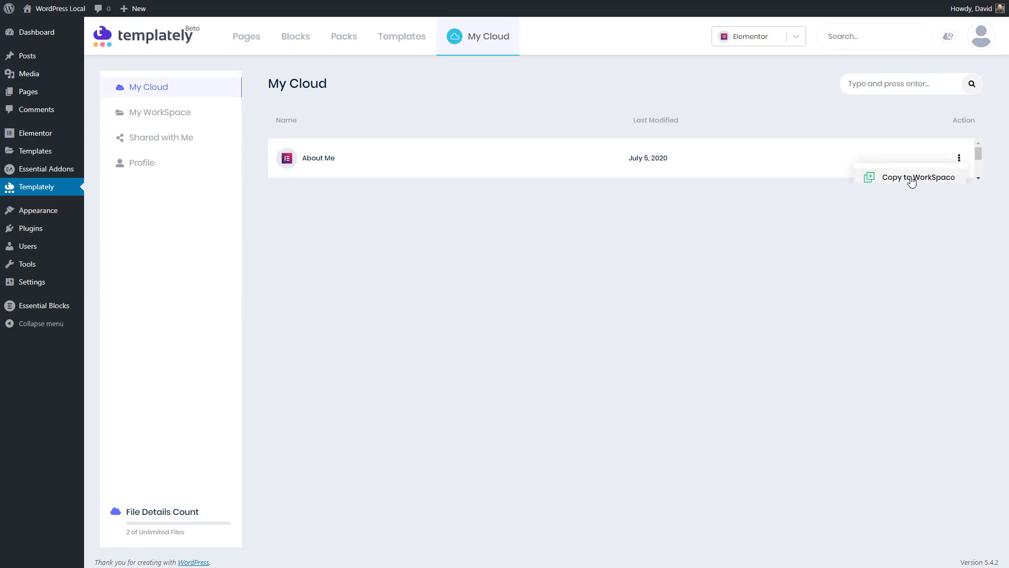
scroll(916, 181, down, 1)
scroll(916, 178, up, 1)
scroll(893, 177, down, 1)
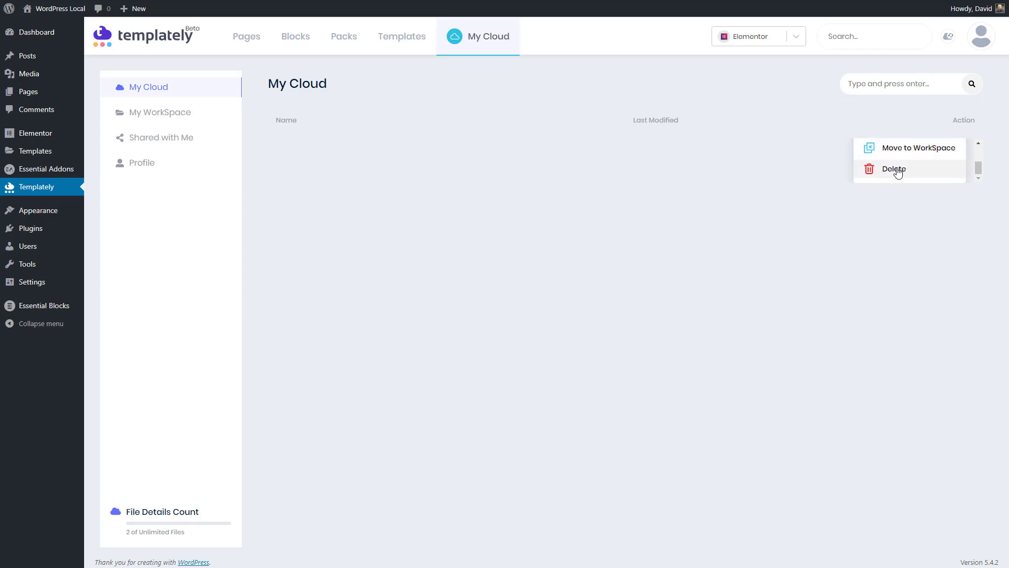
scroll(897, 173, up, 1)
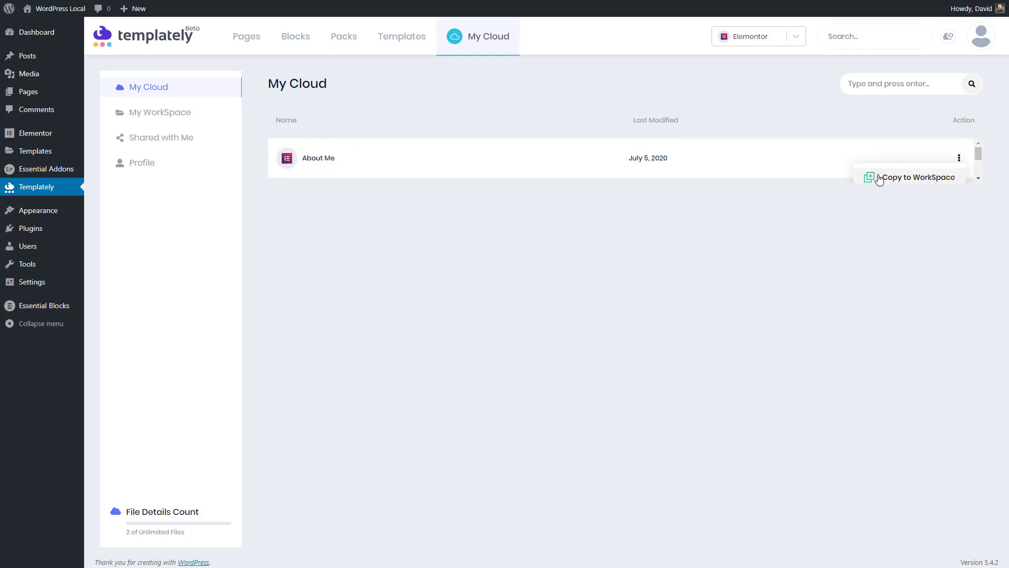
click(880, 179)
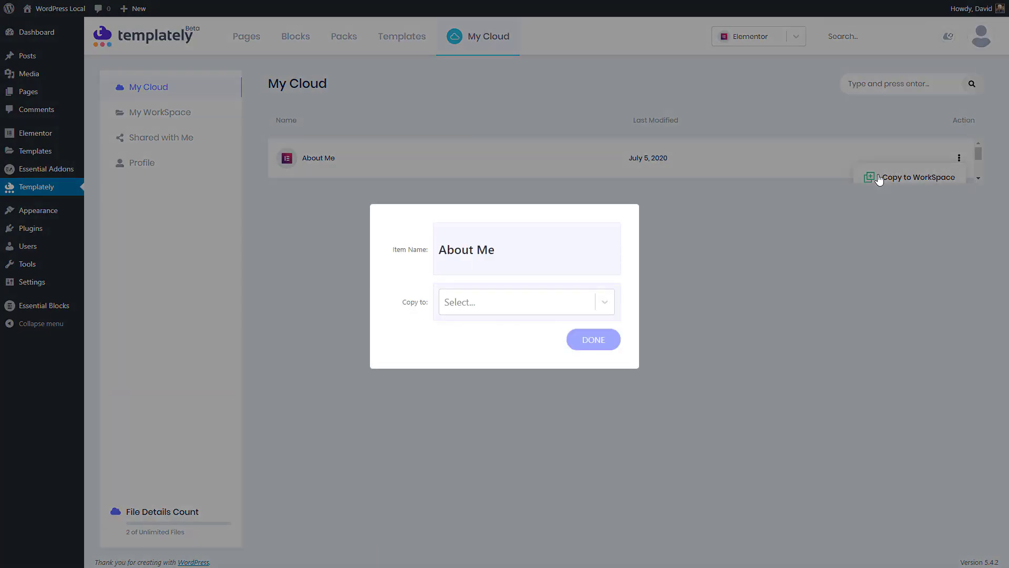
click(540, 307)
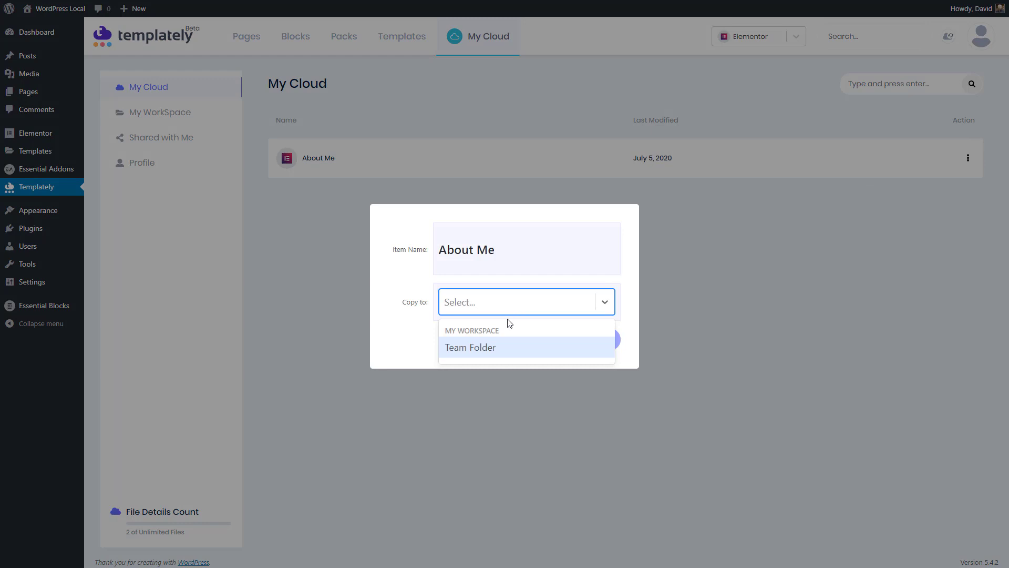
click(472, 347)
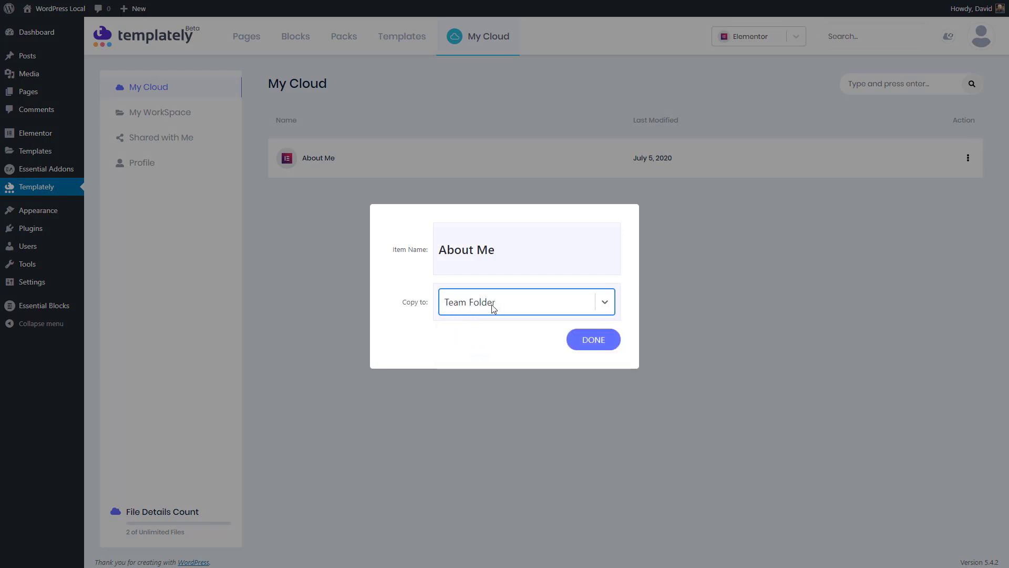
click(592, 341)
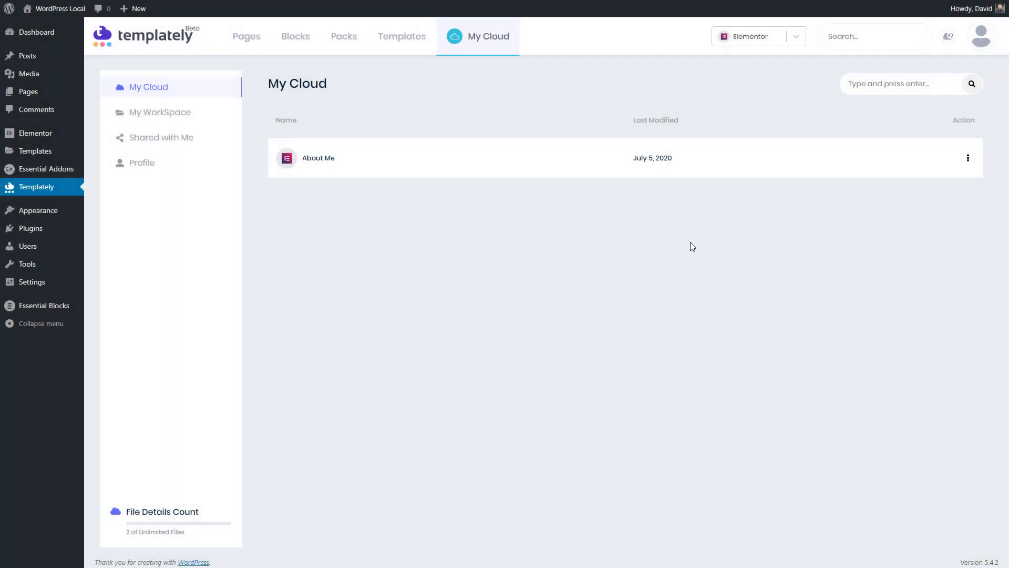
Switch to Gutenberg templates and copy About Pippa to the Team Folder workspace.
click(796, 36)
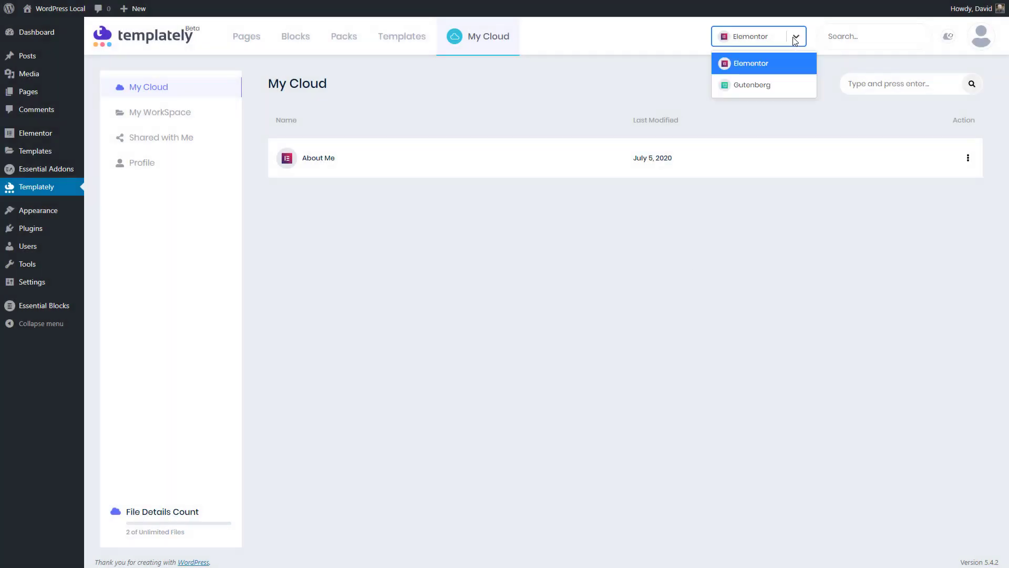
click(751, 86)
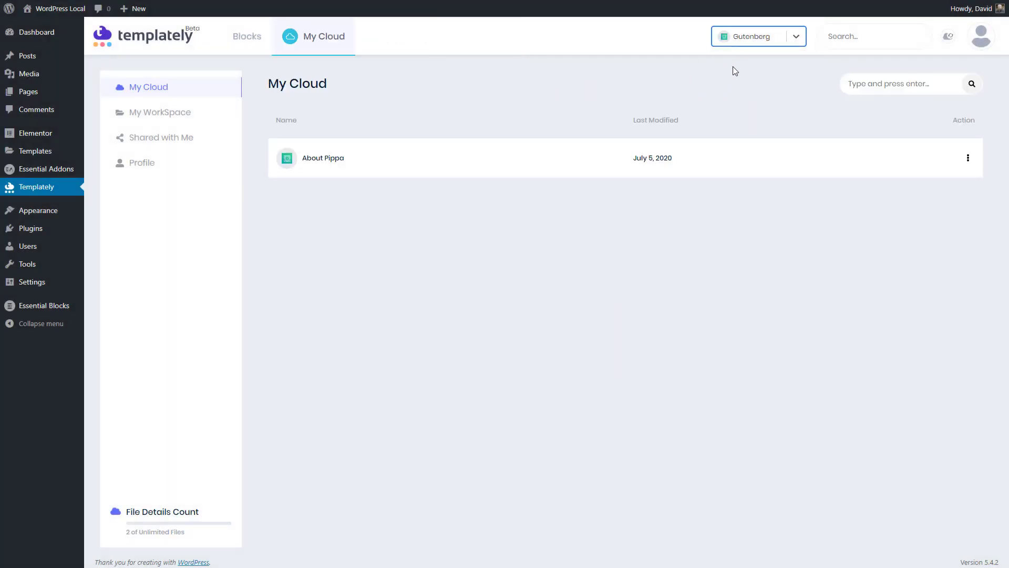
click(968, 158)
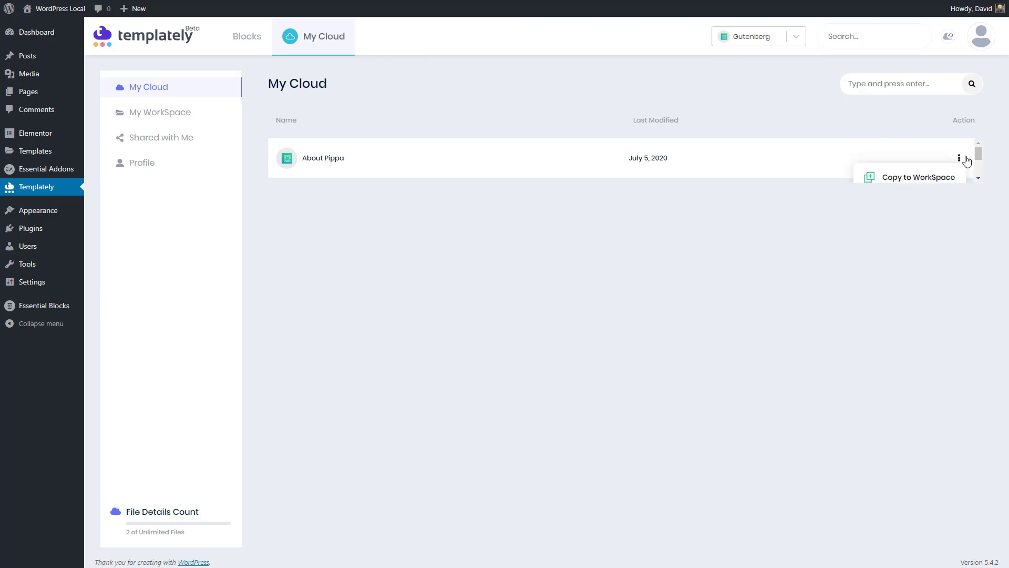
click(924, 179)
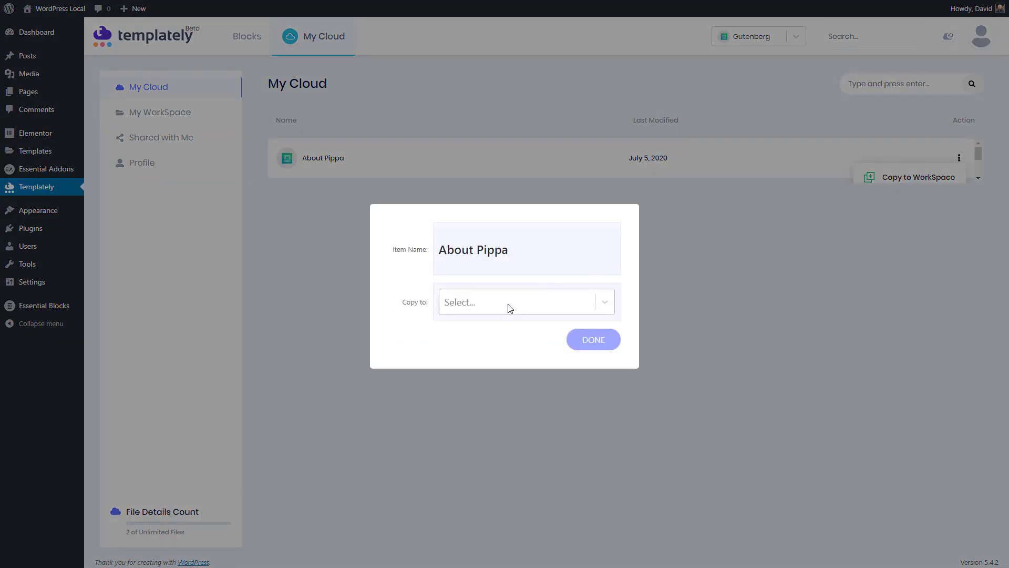
click(507, 308)
click(471, 348)
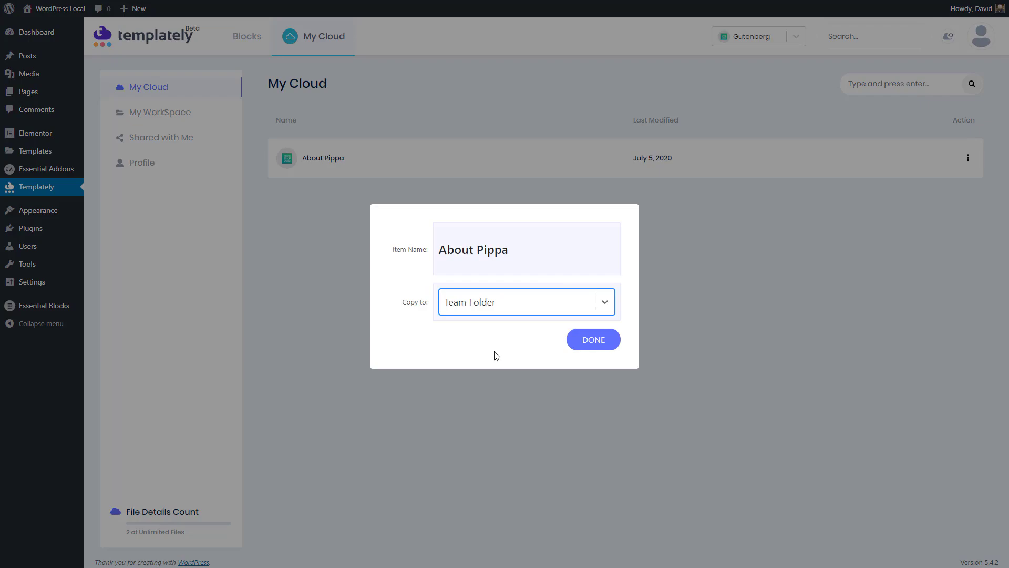
click(593, 343)
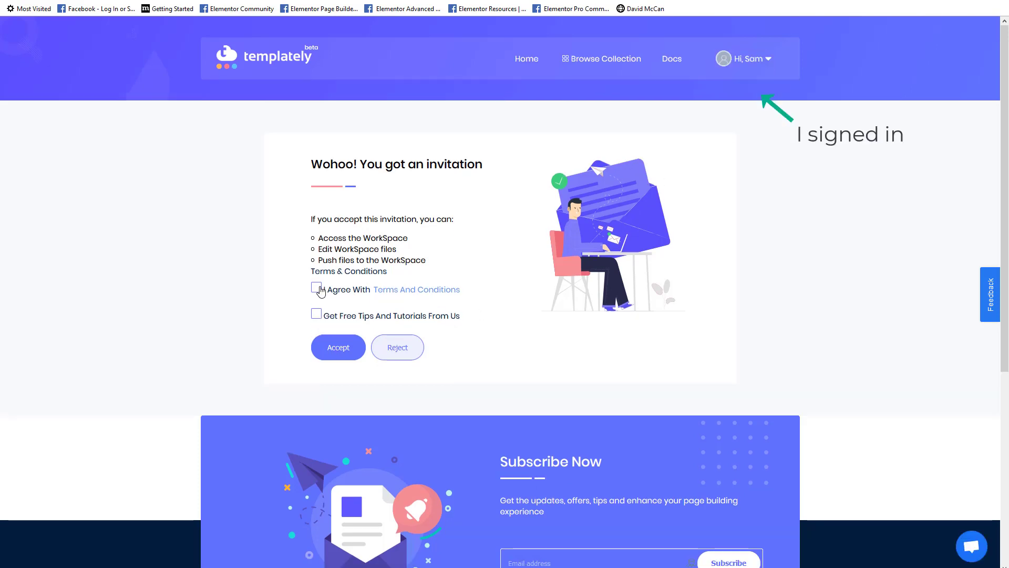
Agree to the terms, opt into free tips, accept the invitation, and open Team Folder.
click(316, 287)
click(317, 315)
click(332, 344)
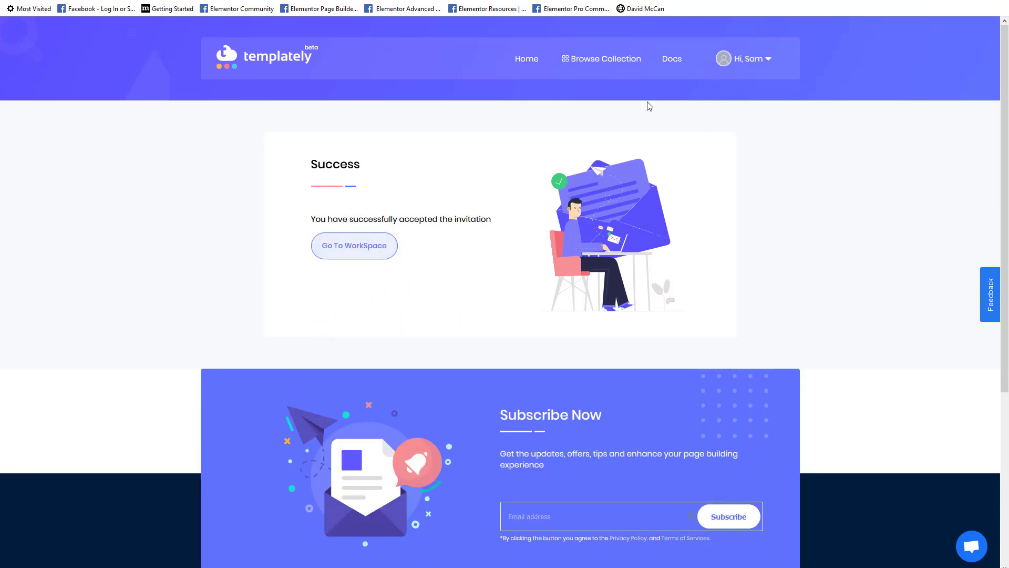
click(358, 251)
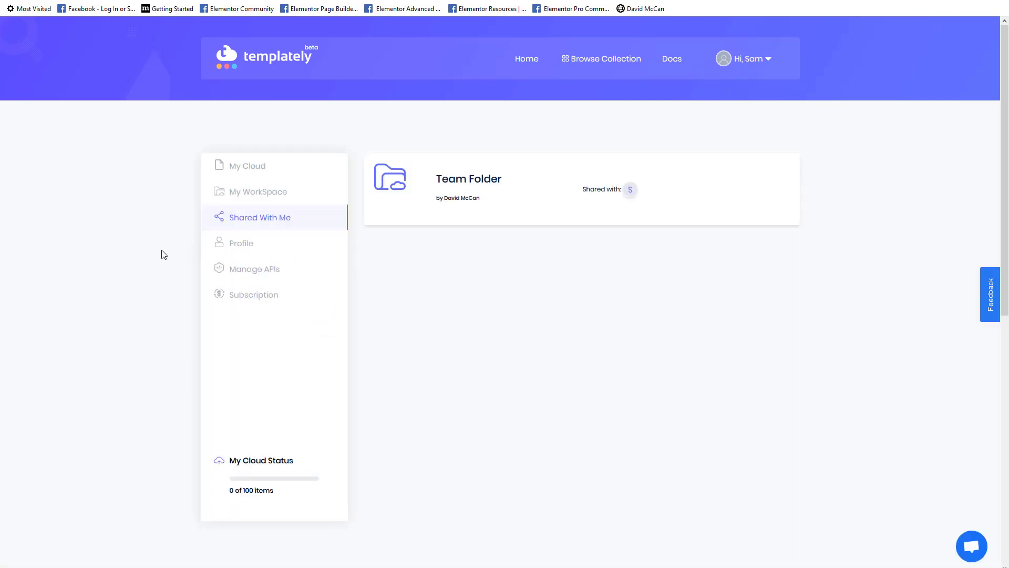
click(460, 182)
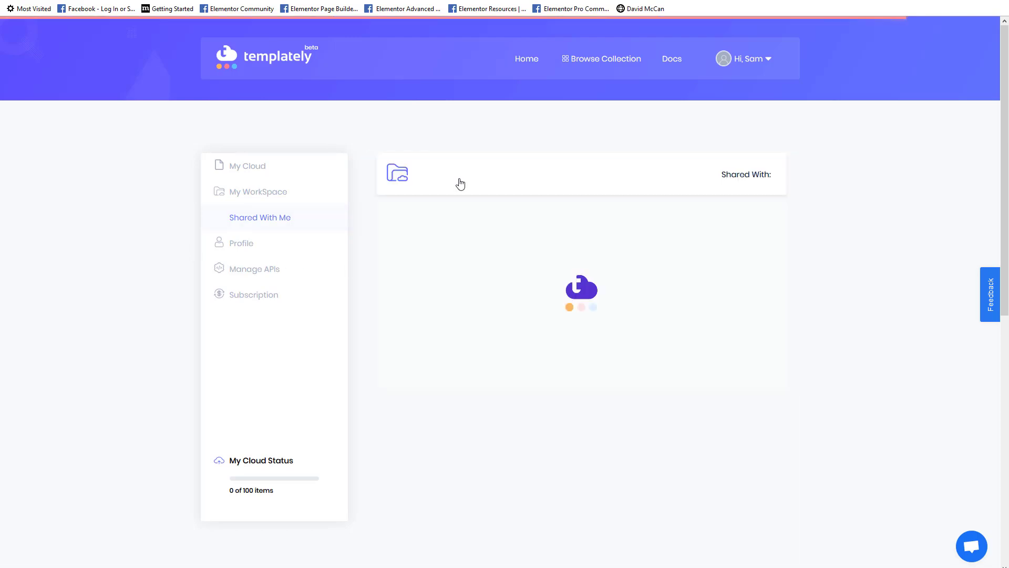